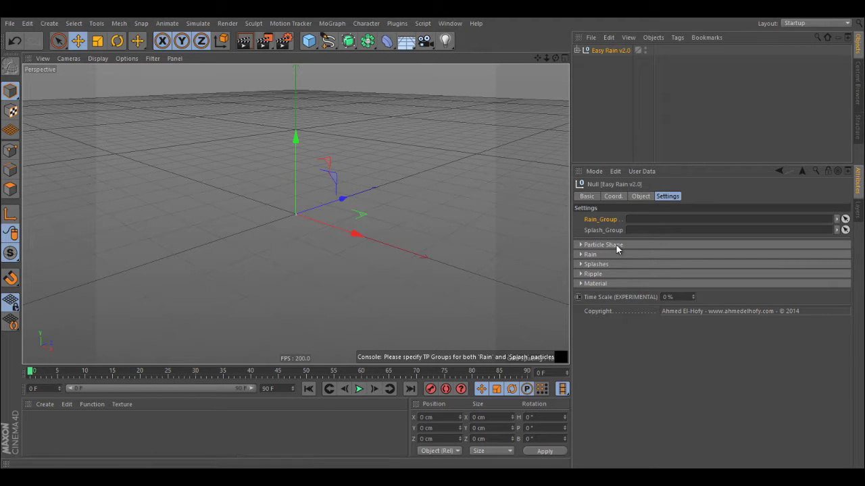
Assign the Thinking Particles groups Rain and Splashes to Easy Rain v2.0's Rain_Group and Splash_Group fields
{"action": "left_click", "coordinate": [272, 196]}
{"action": "left_click_drag", "start_coordinate": [273, 199], "coordinate": [307, 225], "text": "alt"}
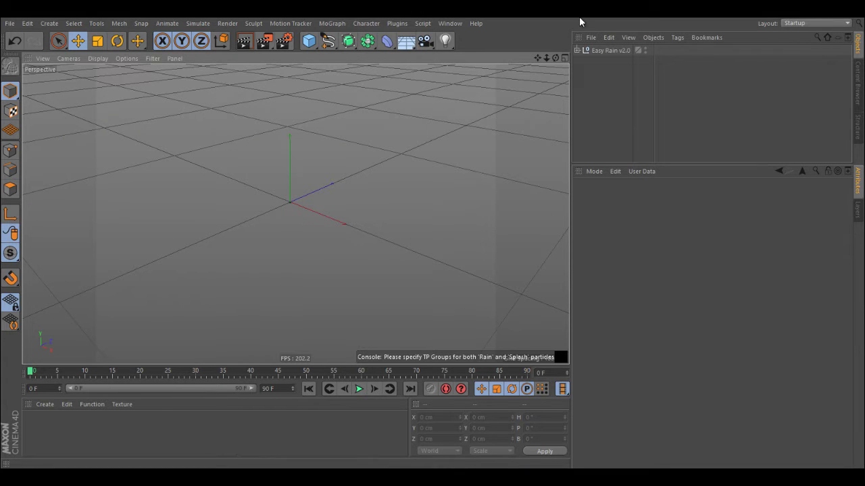
{"action": "left_click", "coordinate": [611, 50]}
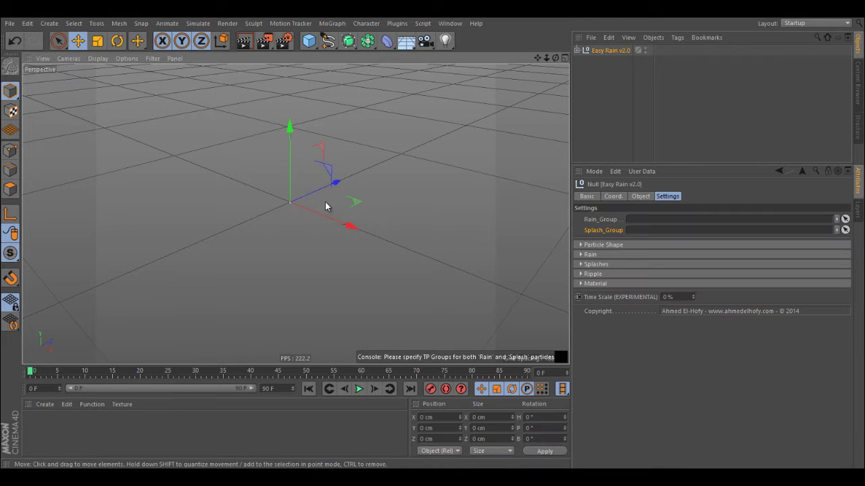
{"action": "left_click_drag", "start_coordinate": [300, 201], "coordinate": [419, 189], "text": "alt"}
{"action": "left_click", "coordinate": [199, 24]}
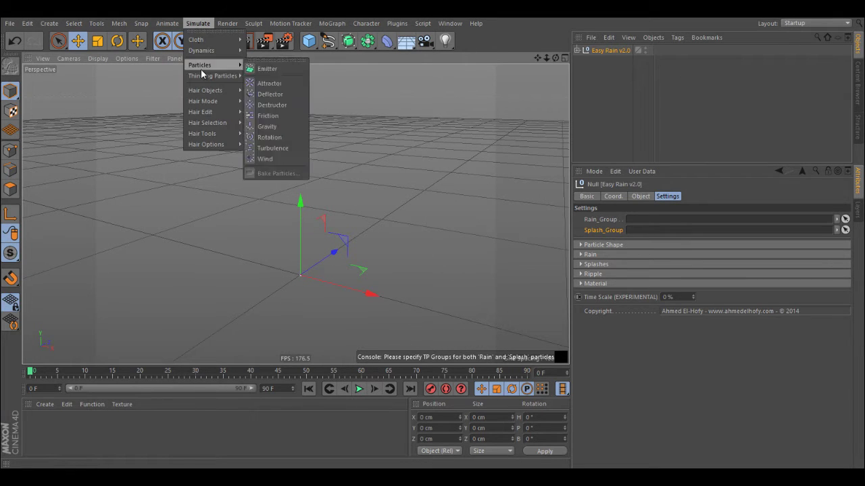
{"action": "mouse_move", "coordinate": [216, 74]}
{"action": "left_click", "coordinate": [266, 88]}
{"action": "left_click", "coordinate": [200, 121]}
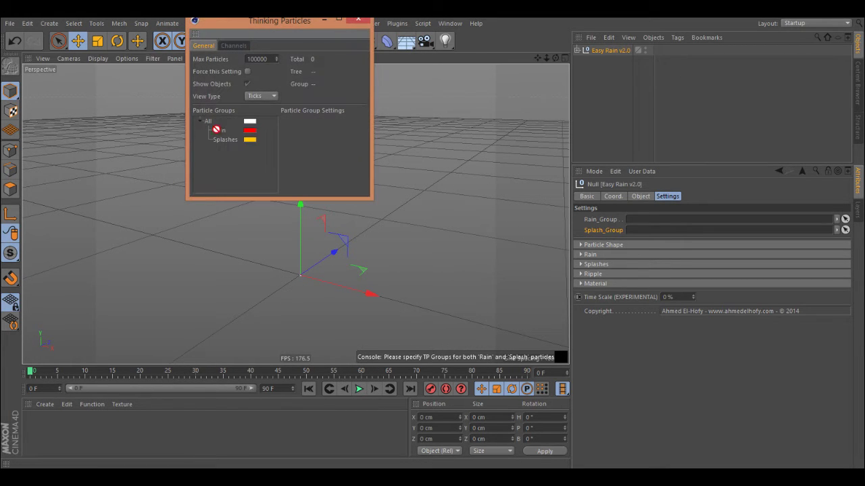
{"action": "left_click_drag", "start_coordinate": [652, 224], "coordinate": [651, 220]}
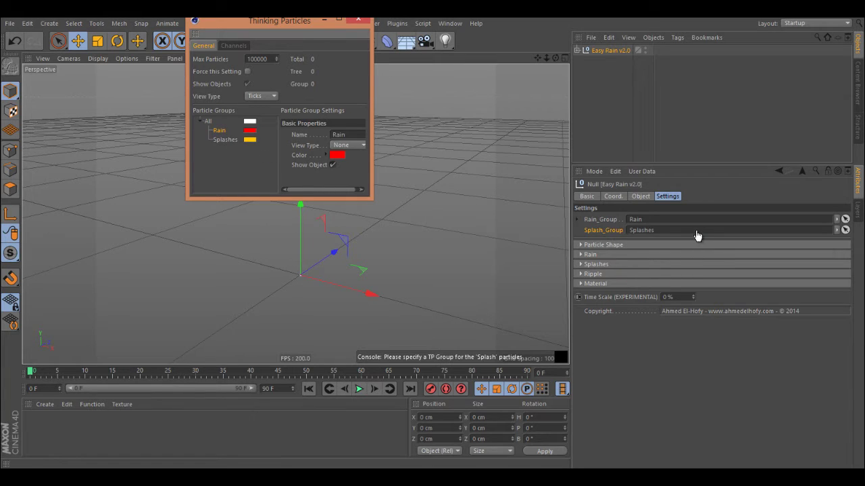
{"action": "left_click", "coordinate": [358, 19]}
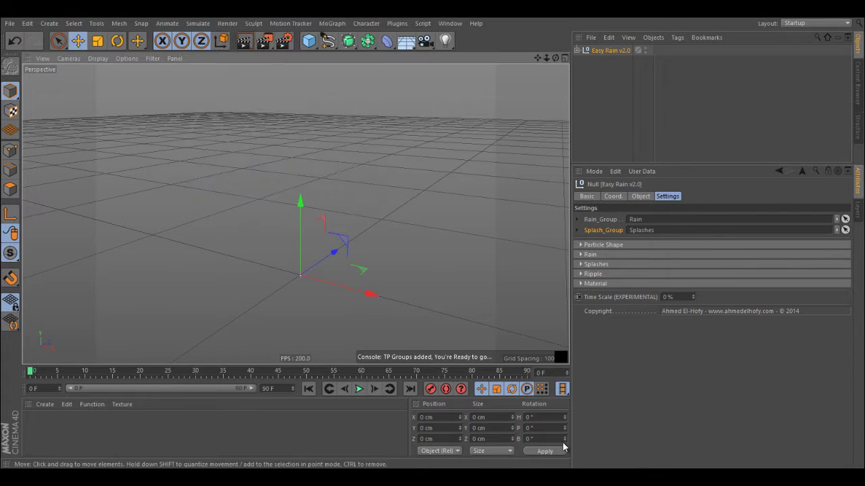
Move the console message display to the lower-left corner of the perspective view
{"action": "left_click_drag", "start_coordinate": [383, 360], "coordinate": [5, 361], "text": "ctrl"}
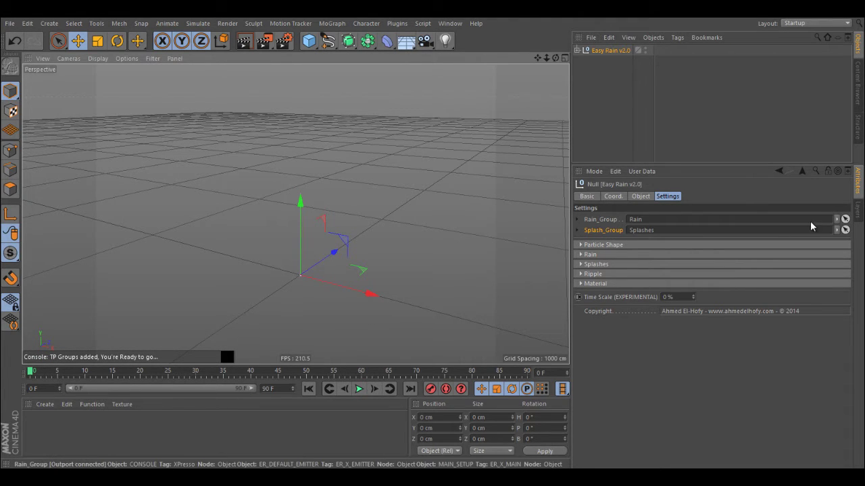
Clear both the Rain_Group and Splash_Group links in the Easy Rain v2.0 settings
{"action": "left_click", "coordinate": [845, 219]}
{"action": "left_click", "coordinate": [816, 231]}
{"action": "left_click", "coordinate": [844, 230]}
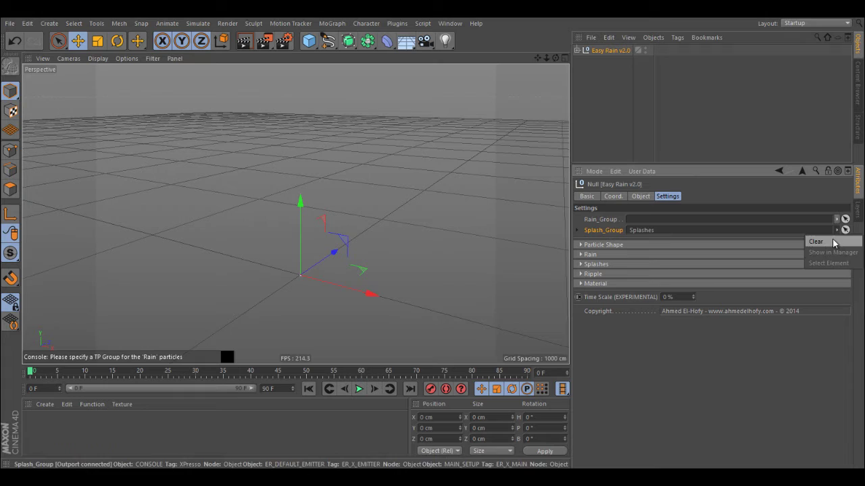
{"action": "left_click", "coordinate": [832, 242]}
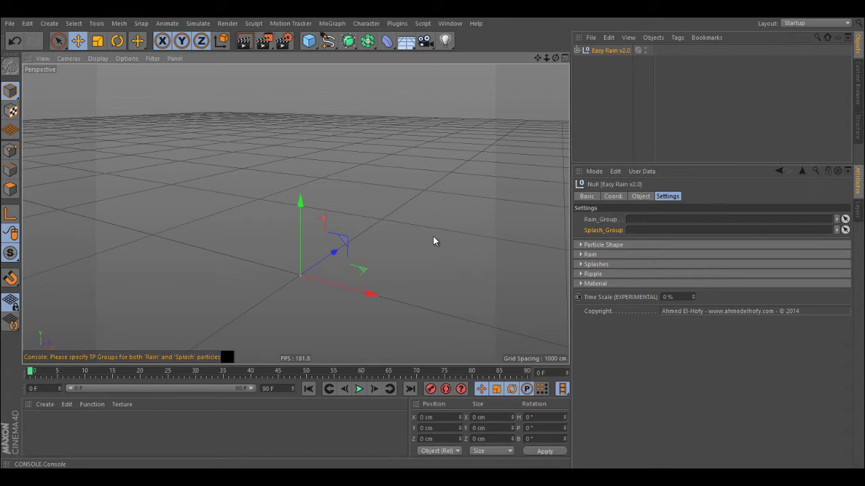
Play the animation and leave it looping to preview the rain setup
{"action": "left_click", "coordinate": [356, 390]}
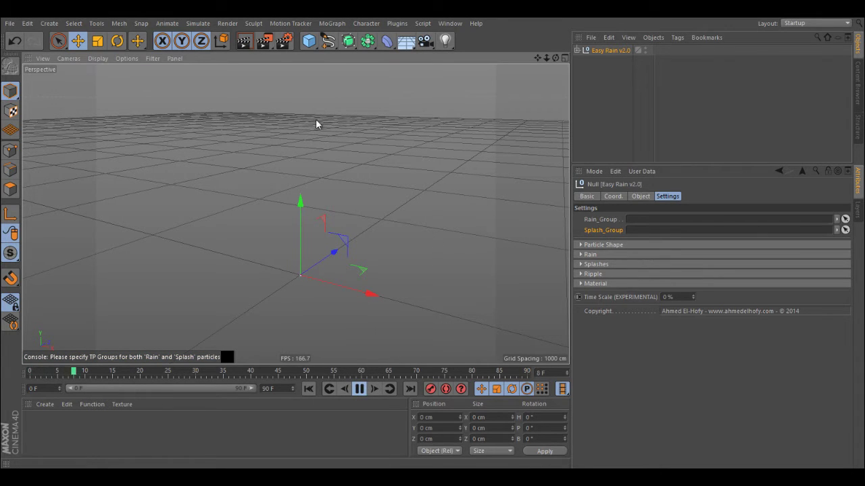
{"action": "middle_click_drag", "start_coordinate": [296, 140], "coordinate": [286, 161], "text": "alt"}
{"action": "scroll", "coordinate": [286, 160], "scroll_direction": "down", "scroll_amount": 5}
{"action": "left_click_drag", "start_coordinate": [320, 139], "coordinate": [284, 75], "text": "alt"}
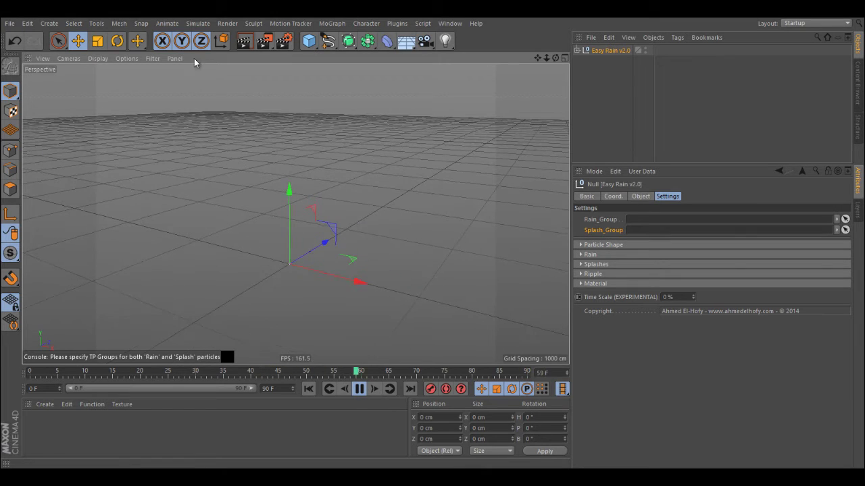
From the Thinking Particles settings, link the Rain group to Rain_Group and the Splashes group to Splash_Group, and close the settings
{"action": "left_click", "coordinate": [184, 23]}
{"action": "mouse_move", "coordinate": [203, 75]}
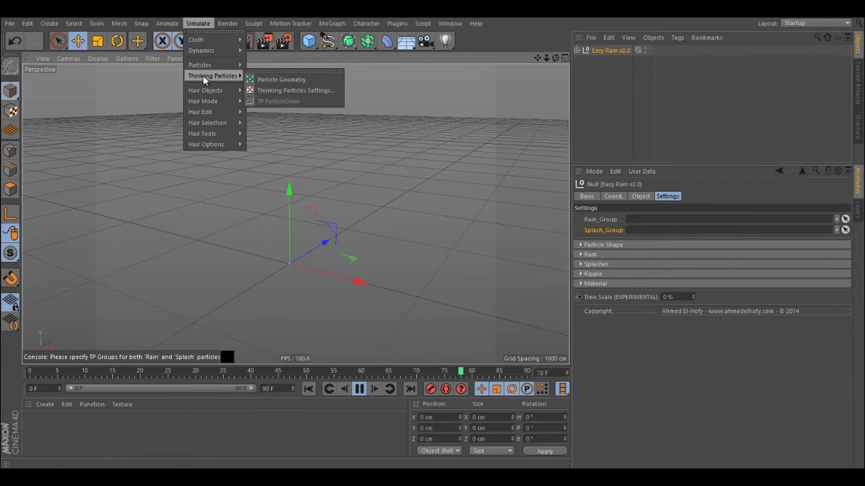
{"action": "left_click", "coordinate": [277, 91]}
{"action": "left_click_drag", "start_coordinate": [219, 129], "coordinate": [236, 133]}
{"action": "left_click_drag", "start_coordinate": [635, 212], "coordinate": [645, 231]}
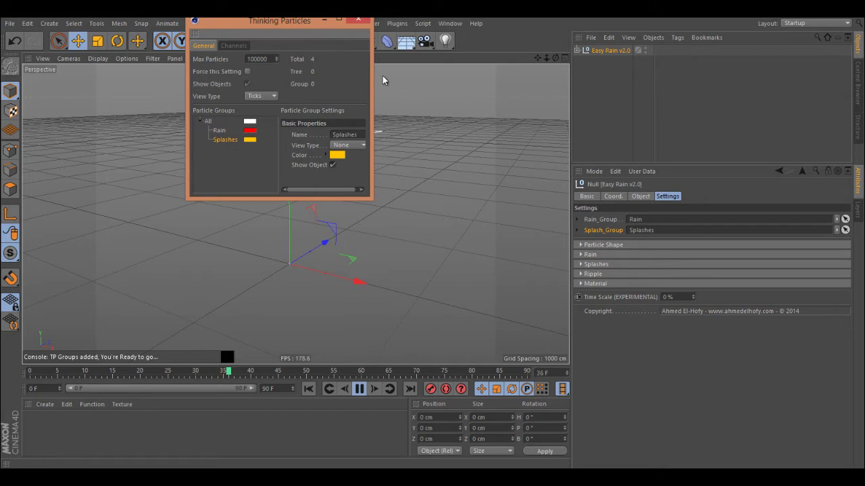
{"action": "left_click", "coordinate": [357, 24]}
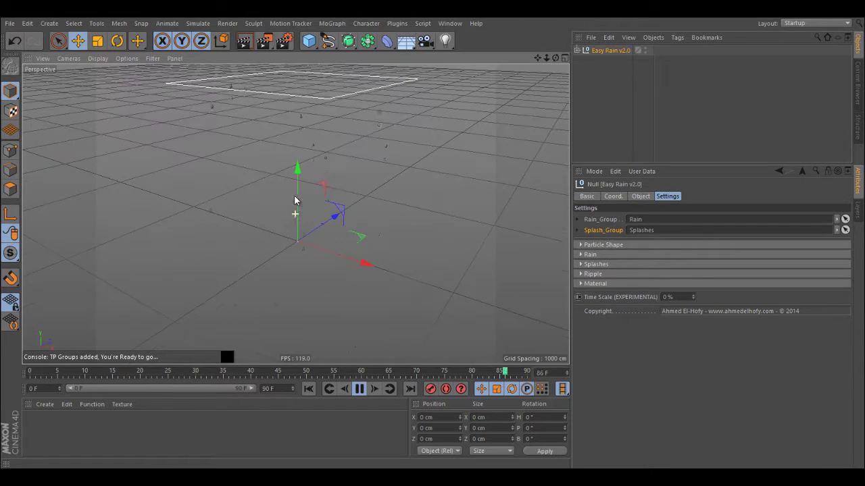
Expand the Easy Rain v2.0 hierarchy, select ER_DEFAULT_EMITTER and widen the name column to show full object names
{"action": "left_click", "coordinate": [577, 50]}
{"action": "left_click", "coordinate": [611, 61]}
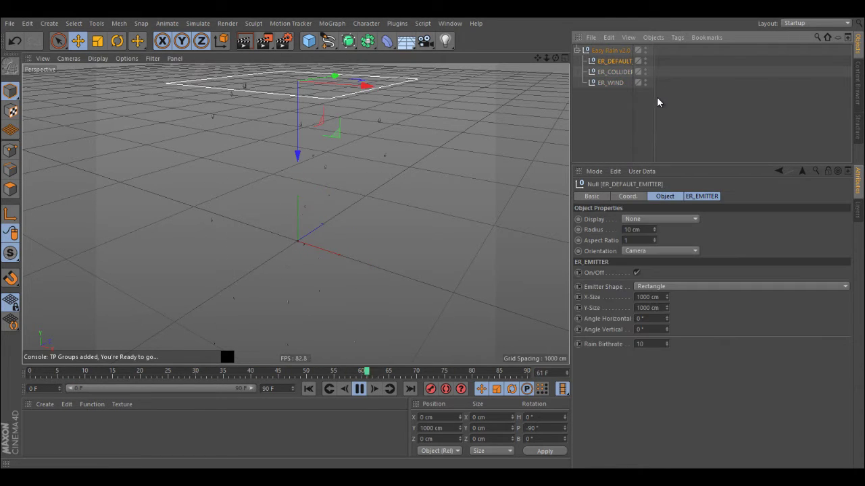
{"action": "left_click_drag", "start_coordinate": [653, 97], "coordinate": [716, 90]}
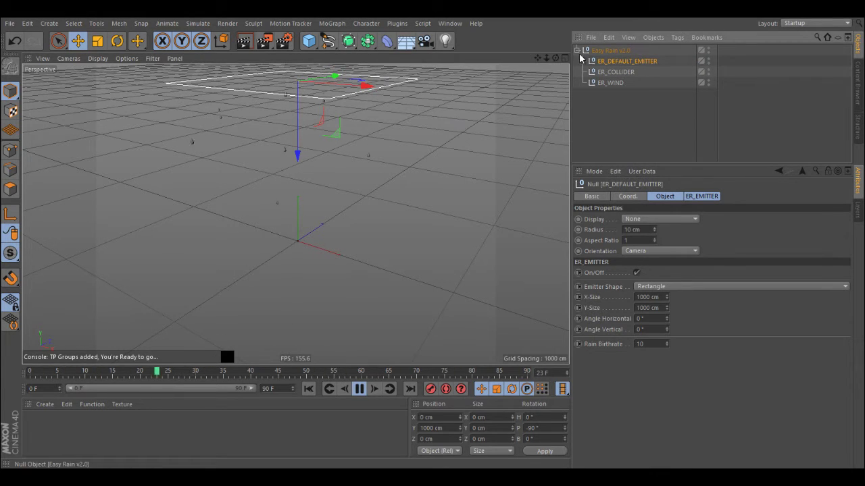
{"action": "left_click_drag", "start_coordinate": [345, 86], "coordinate": [380, 150], "text": "alt"}
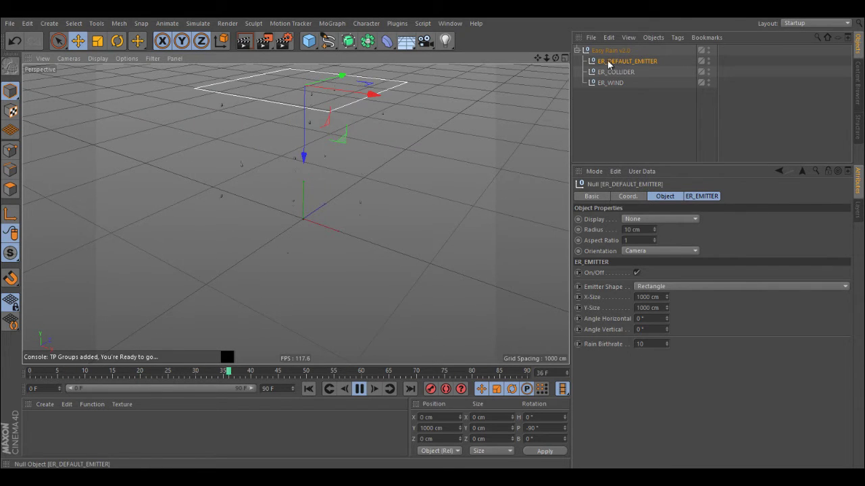
{"action": "left_click", "coordinate": [576, 49]}
{"action": "left_click", "coordinate": [576, 49]}
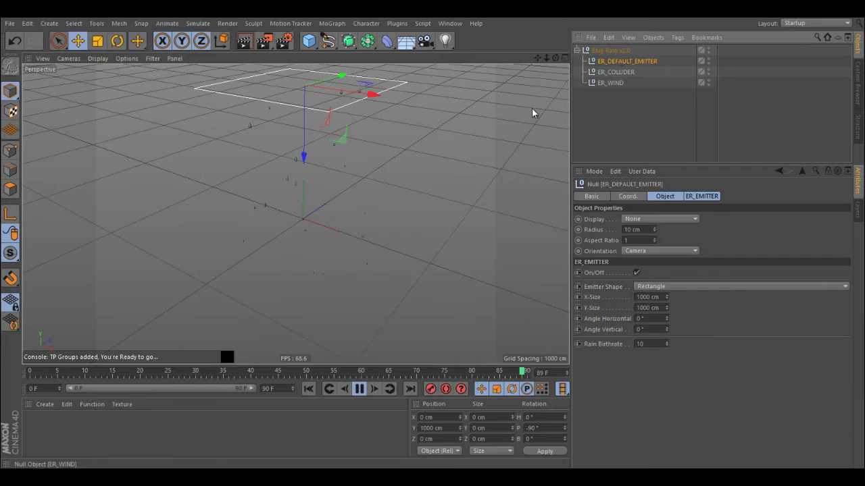
{"action": "middle_click_drag", "start_coordinate": [304, 130], "coordinate": [303, 150], "text": "alt"}
{"action": "left_click_drag", "start_coordinate": [303, 150], "coordinate": [318, 142], "text": "alt"}
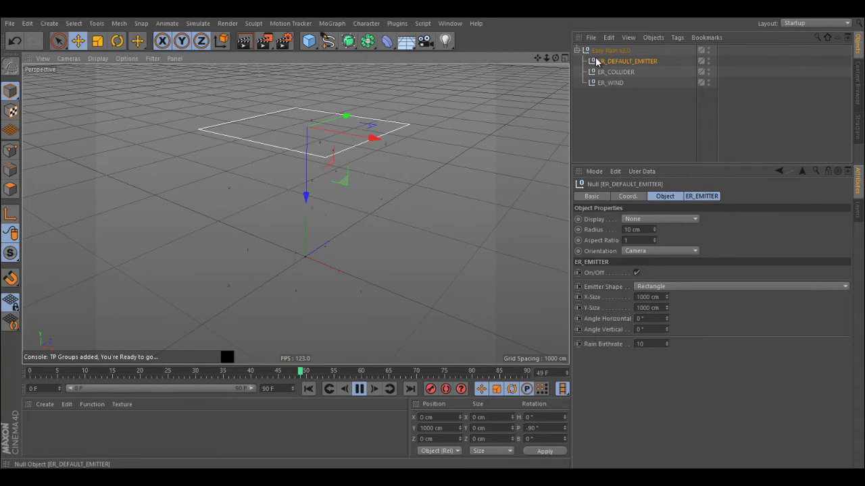
Duplicate ER_DEFAULT_EMITTER inside the Easy Rain hierarchy and move the copy to about -1198 cm on Z
{"action": "left_click_drag", "start_coordinate": [622, 61], "coordinate": [621, 54], "text": "ctrl"}
{"action": "left_click_drag", "start_coordinate": [344, 118], "coordinate": [195, 181]}
{"action": "left_click_drag", "start_coordinate": [282, 171], "coordinate": [318, 159], "text": "alt"}
{"action": "right_click_drag", "start_coordinate": [317, 159], "coordinate": [273, 179], "text": "alt"}
{"action": "left_click_drag", "start_coordinate": [274, 181], "coordinate": [317, 216], "text": "alt"}
Set the duplicated emitter's Y-Size to 5000 cm and move it to about -1332 cm on X
{"action": "double_click", "coordinate": [649, 306]}
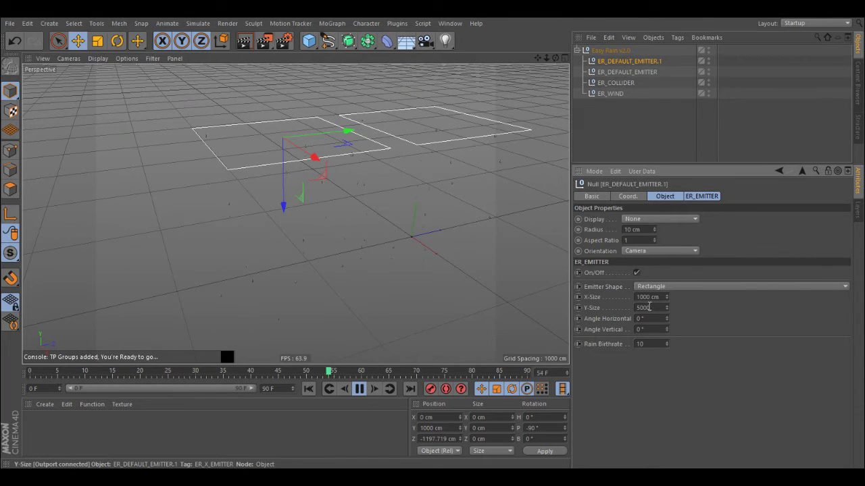
{"action": "type", "text": "5000"}
{"action": "key", "text": "Return"}
{"action": "left_click_drag", "start_coordinate": [321, 173], "coordinate": [258, 134]}
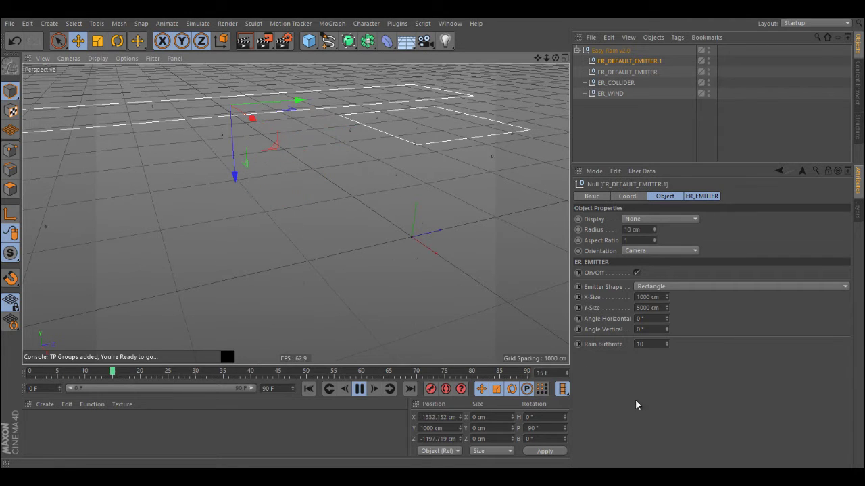
Set the duplicated emitter's Rain Birthrate to 50
{"action": "double_click", "coordinate": [653, 344]}
{"action": "type", "text": "50"}
{"action": "key", "text": "Return"}
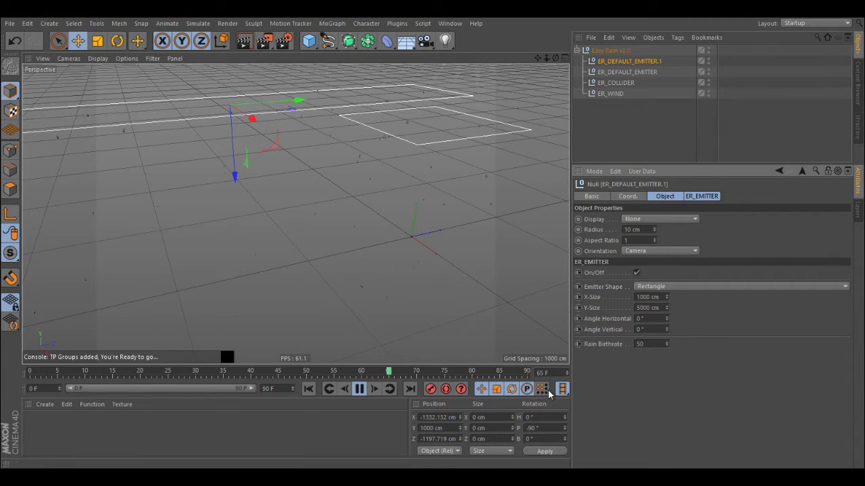
{"action": "middle_click_drag", "start_coordinate": [273, 139], "coordinate": [346, 121], "text": "alt"}
{"action": "left_click_drag", "start_coordinate": [346, 125], "coordinate": [286, 95], "text": "alt"}
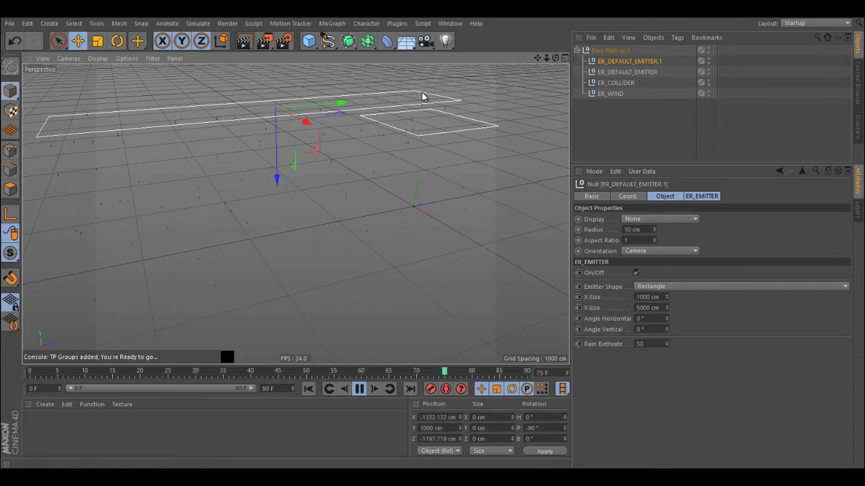
Select Easy Rain v2.0 and look through its Particle Shape and Splashes settings
{"action": "left_click", "coordinate": [612, 50]}
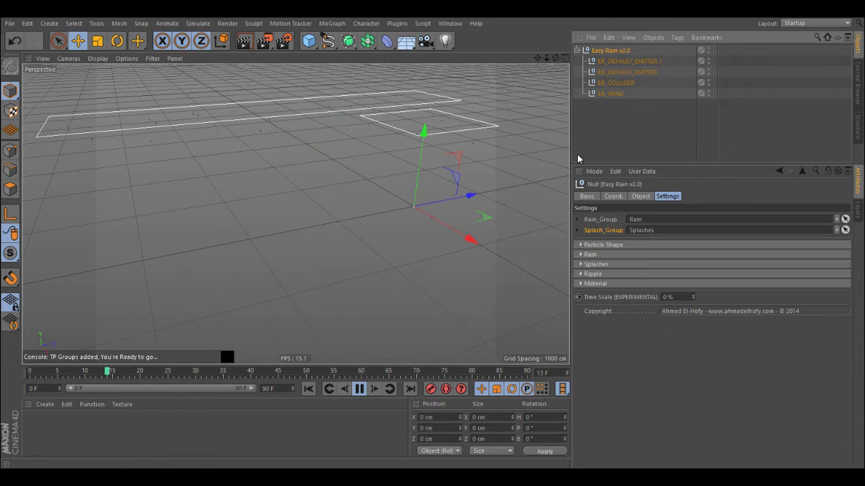
{"action": "left_click", "coordinate": [610, 246]}
{"action": "left_click", "coordinate": [609, 247]}
{"action": "left_click", "coordinate": [608, 264]}
{"action": "left_click", "coordinate": [608, 264]}
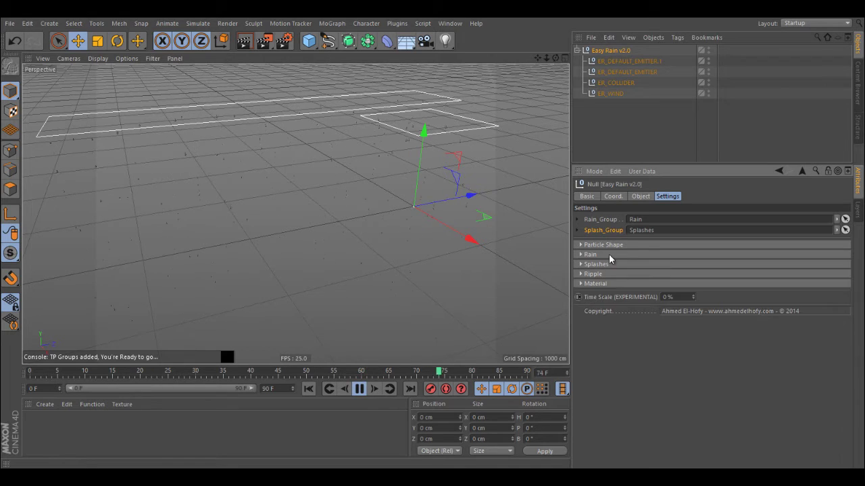
{"action": "left_click", "coordinate": [599, 264]}
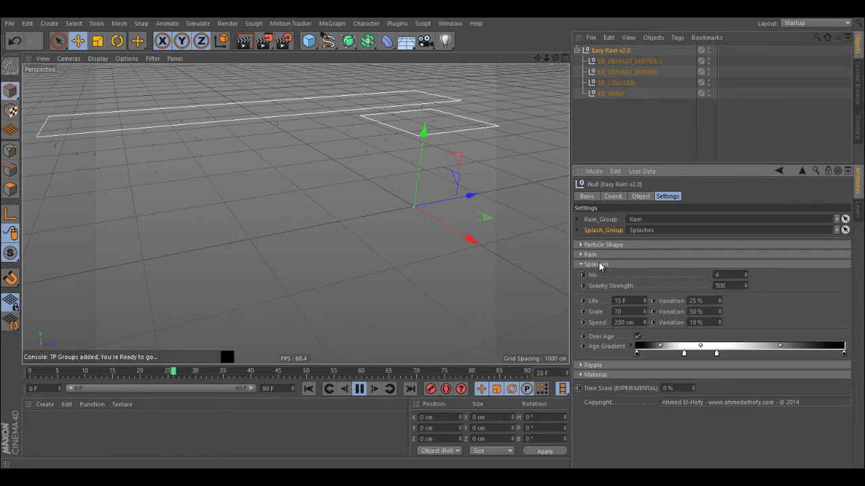
{"action": "left_click", "coordinate": [599, 264]}
{"action": "left_click", "coordinate": [599, 265]}
{"action": "left_click", "coordinate": [594, 264]}
Set the Scale in the Rain settings to 500
{"action": "left_click", "coordinate": [593, 255]}
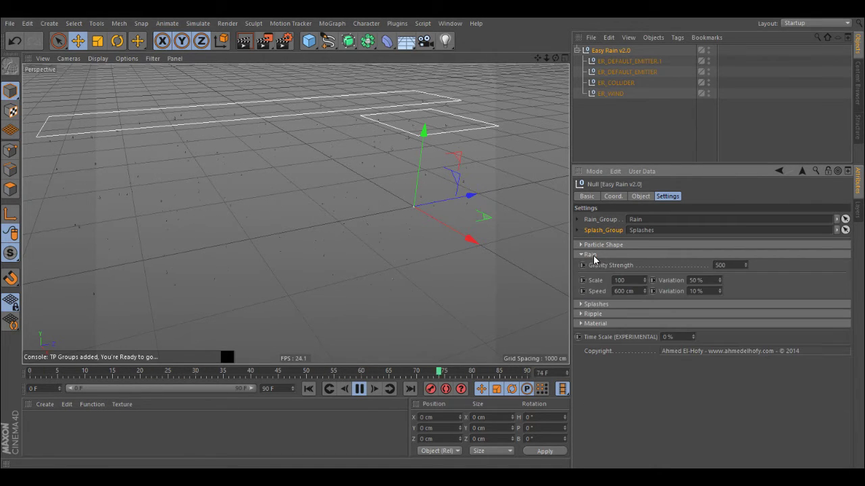
{"action": "left_click", "coordinate": [633, 279]}
{"action": "type", "text": "500"}
{"action": "key", "text": "Tab"}
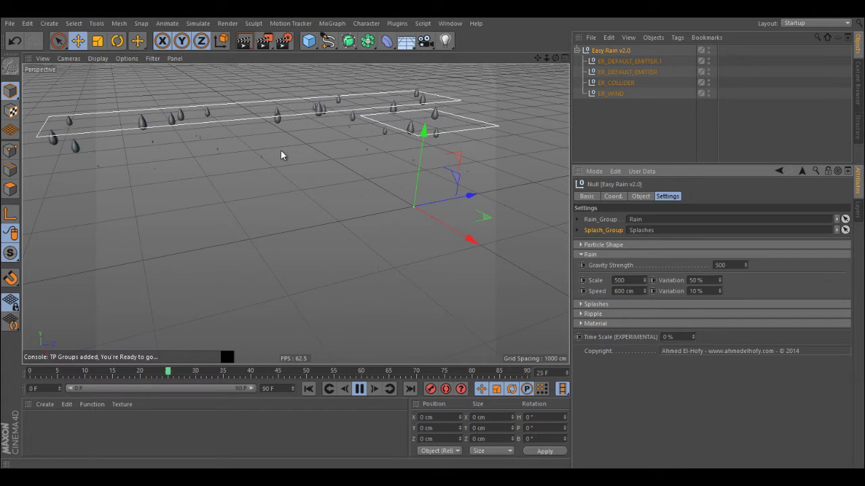
Set the rain Scale to 100 and collapse the Rain settings
{"action": "double_click", "coordinate": [627, 281]}
{"action": "type", "text": "100"}
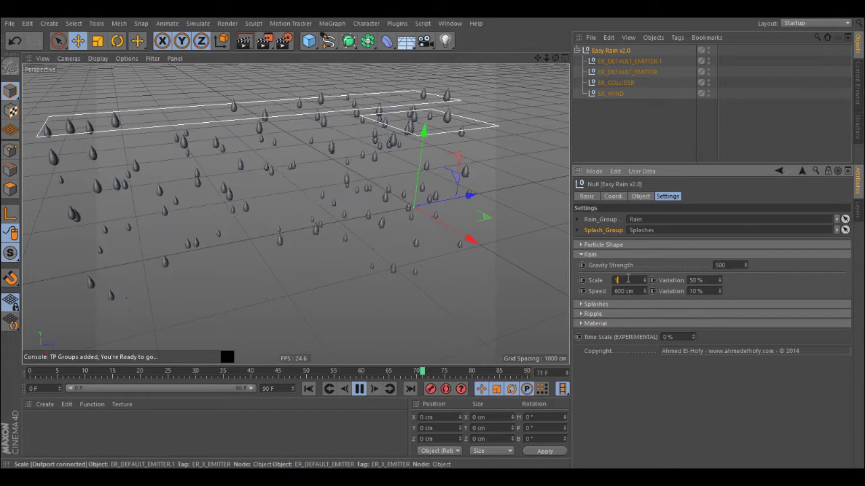
{"action": "key", "text": "Return"}
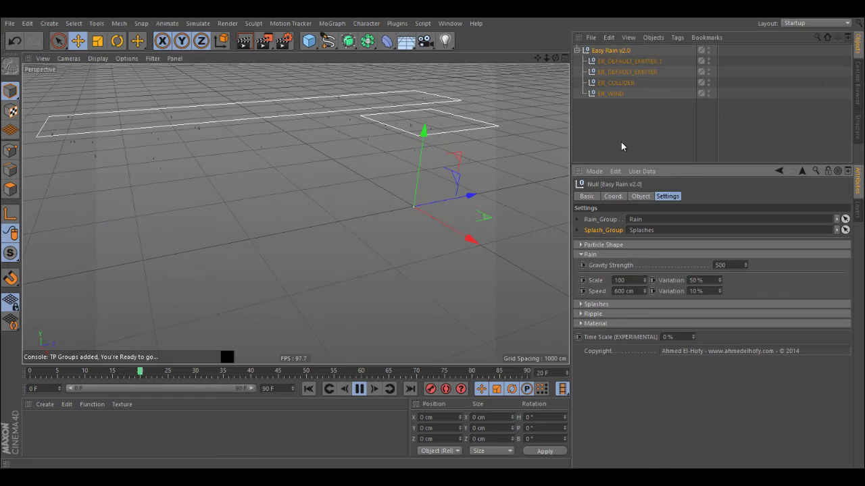
{"action": "left_click", "coordinate": [609, 254]}
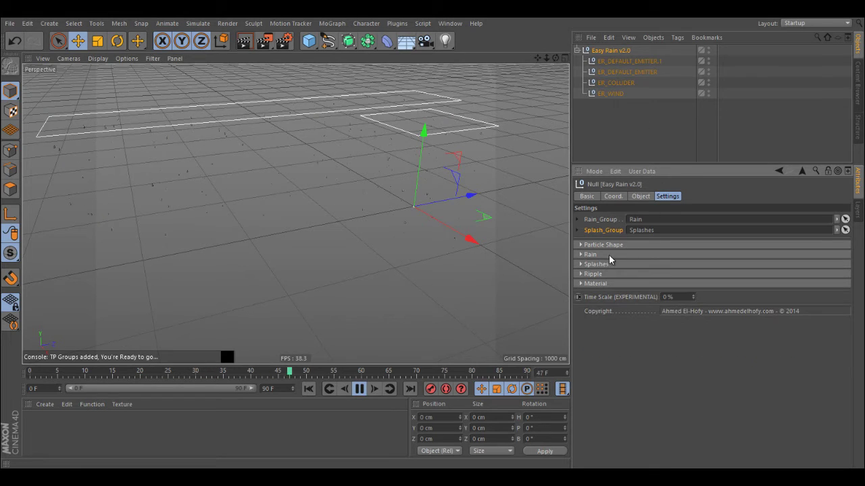
Add a plane at the origin, make it editable and scale it uniformly to about 3852 cm per side
{"action": "left_click", "coordinate": [622, 82]}
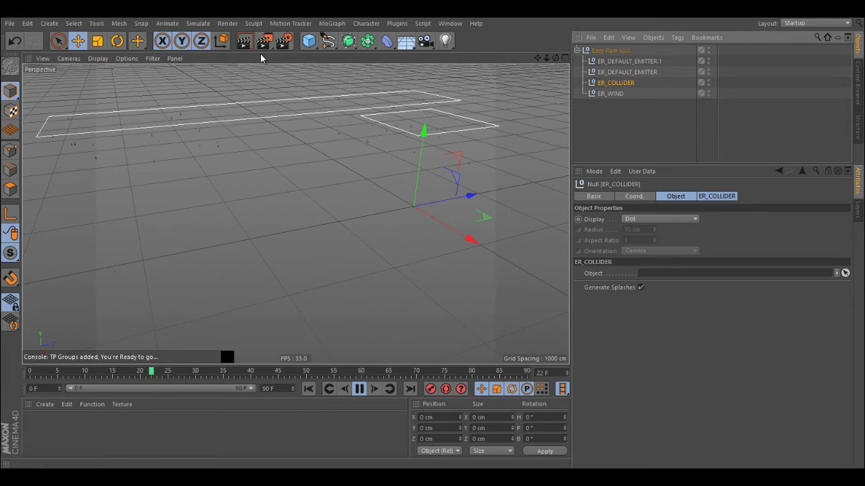
{"action": "left_click", "coordinate": [309, 40]}
{"action": "left_click", "coordinate": [406, 75]}
{"action": "key", "text": "t"}
{"action": "mouse_move", "coordinate": [419, 230]}
{"action": "left_mouse_down"}
{"action": "mouse_move", "coordinate": [836, 224]}
{"action": "mouse_move", "coordinate": [428, 239]}
{"action": "left_mouse_up"}
Link the Plane as the collision object of ER_COLLIDER
{"action": "left_click", "coordinate": [612, 94]}
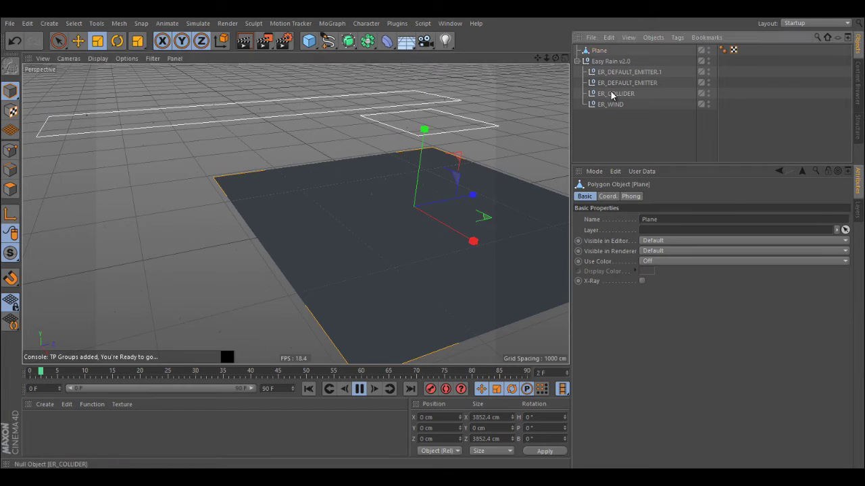
{"action": "left_click", "coordinate": [771, 153]}
{"action": "left_click_drag", "start_coordinate": [305, 174], "coordinate": [356, 154], "text": "alt"}
{"action": "right_click_drag", "start_coordinate": [357, 150], "coordinate": [375, 153], "text": "alt"}
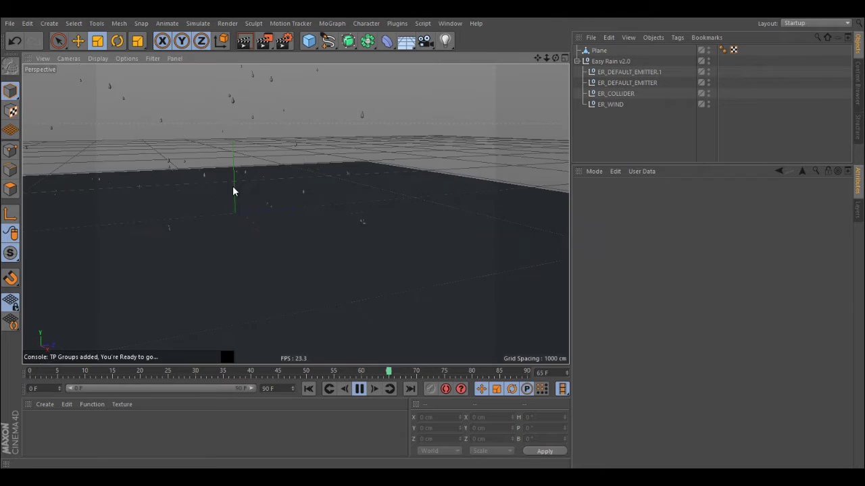
{"action": "middle_click_drag", "start_coordinate": [233, 186], "coordinate": [351, 202], "text": "alt"}
{"action": "right_click_drag", "start_coordinate": [360, 203], "coordinate": [271, 216], "text": "alt"}
Duplicate ER_COLLIDER inside the Easy Rain v2.0 hierarchy
{"action": "left_click_drag", "start_coordinate": [621, 95], "coordinate": [620, 89]}
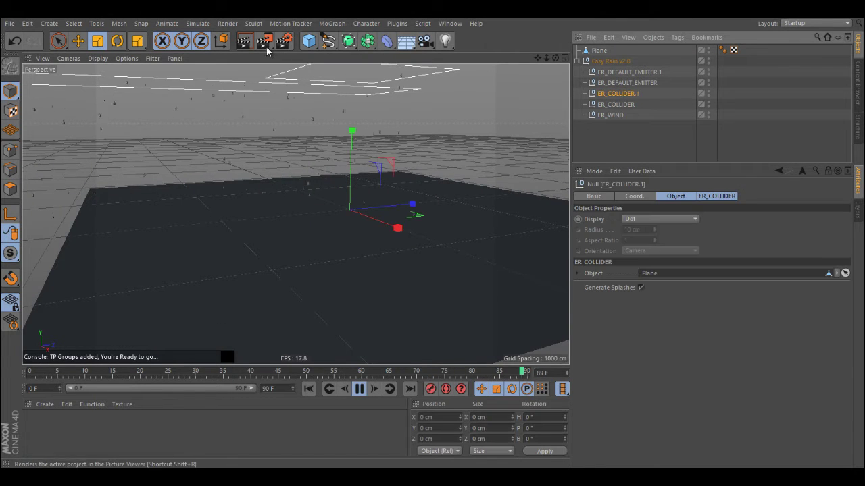
Add a cube, scale it uniformly to about 610 cm per side, and move it to the plane's edge, near X -699, Z -1677 cm
{"action": "left_click", "coordinate": [309, 40]}
{"action": "left_click_drag", "start_coordinate": [348, 265], "coordinate": [474, 236]}
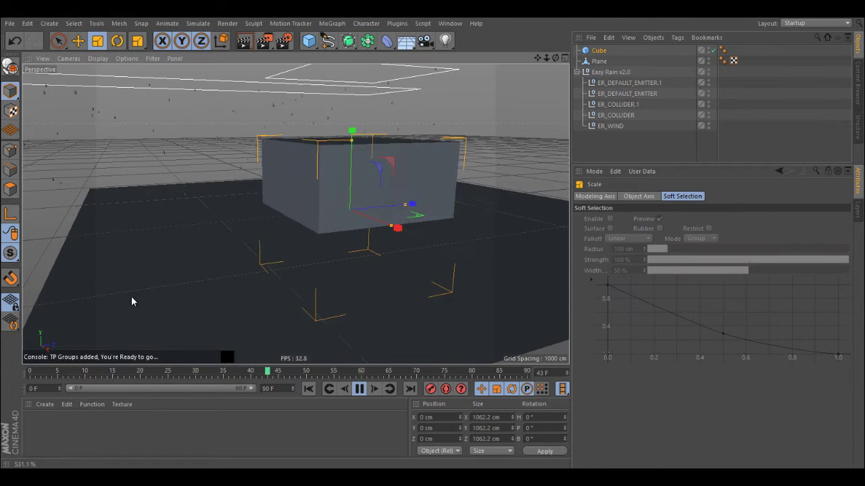
{"action": "left_click_drag", "start_coordinate": [131, 296], "coordinate": [108, 297]}
{"action": "key", "text": "e"}
{"action": "left_click_drag", "start_coordinate": [346, 224], "coordinate": [111, 232]}
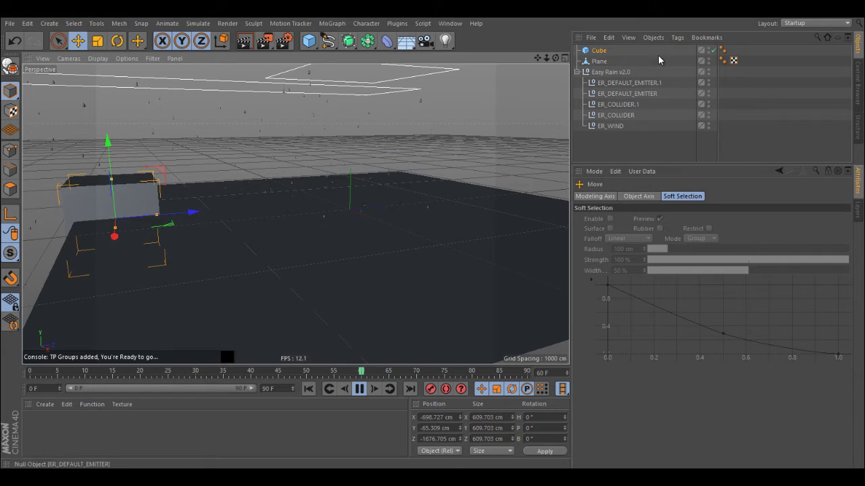
Link the Cube as the collision object of ER_COLLIDER and clear the selection
{"action": "left_click", "coordinate": [615, 115]}
{"action": "left_click_drag", "start_coordinate": [598, 50], "coordinate": [660, 265]}
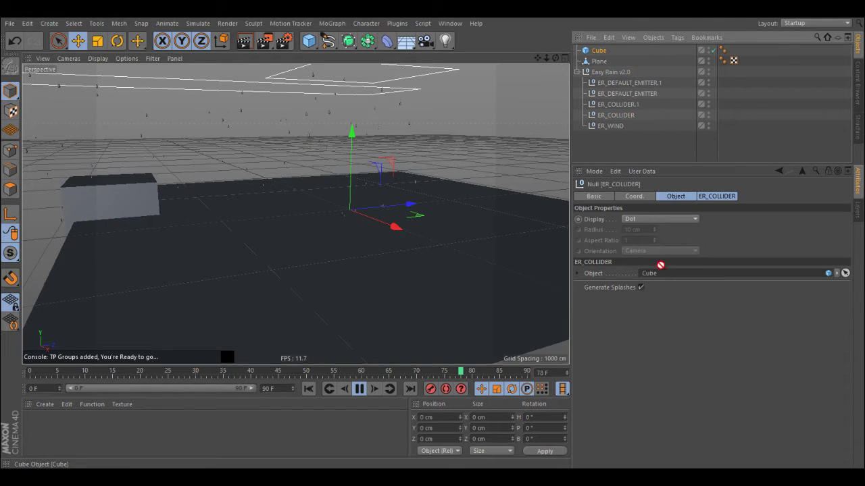
{"action": "left_click", "coordinate": [631, 116]}
{"action": "left_click_drag", "start_coordinate": [602, 40], "coordinate": [633, 126]}
{"action": "left_click", "coordinate": [631, 107]}
{"action": "left_click", "coordinate": [766, 97]}
Reposition the cube horizontally in the top view to about X -1397 cm, Z -1554 cm, beneath the rain emitter
{"action": "left_click_drag", "start_coordinate": [295, 214], "coordinate": [242, 271], "text": "alt"}
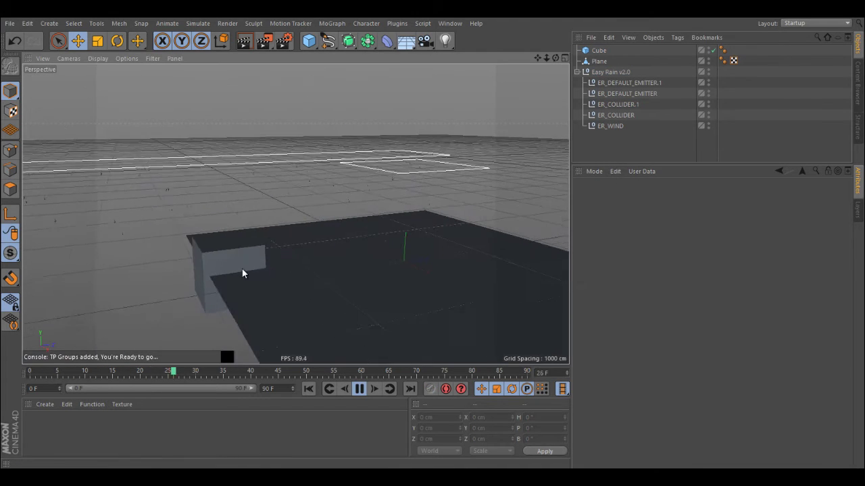
{"action": "right_click_drag", "start_coordinate": [229, 249], "coordinate": [276, 241], "text": "alt"}
{"action": "left_click_drag", "start_coordinate": [272, 239], "coordinate": [413, 193], "text": "alt"}
{"action": "left_click", "coordinate": [304, 265]}
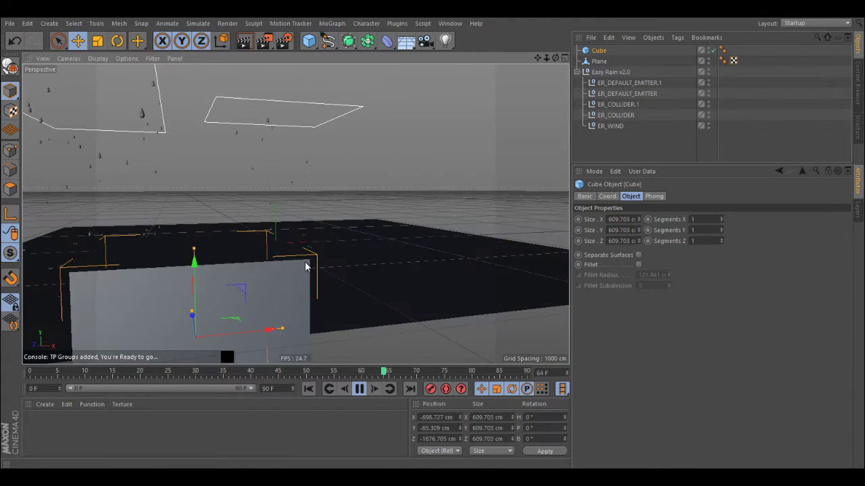
{"action": "key", "text": "F2"}
{"action": "right_click_drag", "start_coordinate": [246, 270], "coordinate": [189, 269], "text": "alt"}
{"action": "middle_click_drag", "start_coordinate": [308, 186], "coordinate": [347, 98], "text": "alt"}
{"action": "right_click_drag", "start_coordinate": [325, 244], "coordinate": [347, 245], "text": "alt"}
{"action": "left_click_drag", "start_coordinate": [340, 246], "coordinate": [272, 234]}
{"action": "key", "text": "F1"}
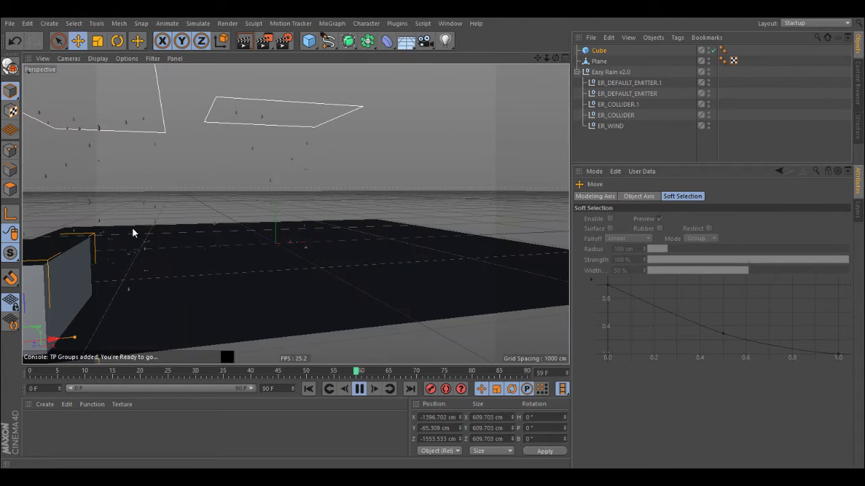
Convert the cube into an editable polygon object
{"action": "middle_click_drag", "start_coordinate": [132, 227], "coordinate": [307, 222], "text": "alt"}
{"action": "left_click_drag", "start_coordinate": [307, 225], "coordinate": [301, 248], "text": "alt"}
{"action": "right_click_drag", "start_coordinate": [301, 245], "coordinate": [265, 247], "text": "alt"}
{"action": "left_click_drag", "start_coordinate": [325, 240], "coordinate": [276, 216], "text": "alt"}
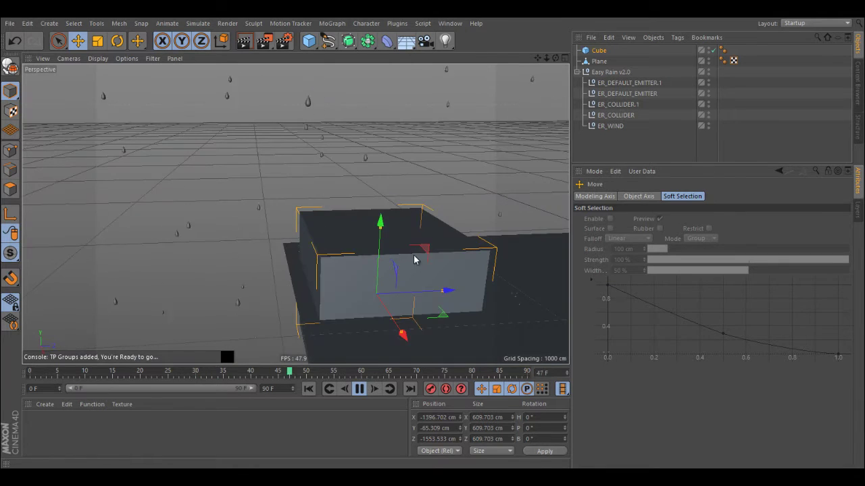
{"action": "right_click_drag", "start_coordinate": [389, 257], "coordinate": [407, 252], "text": "alt"}
{"action": "left_click_drag", "start_coordinate": [408, 256], "coordinate": [451, 239], "text": "alt"}
{"action": "key", "text": "c"}
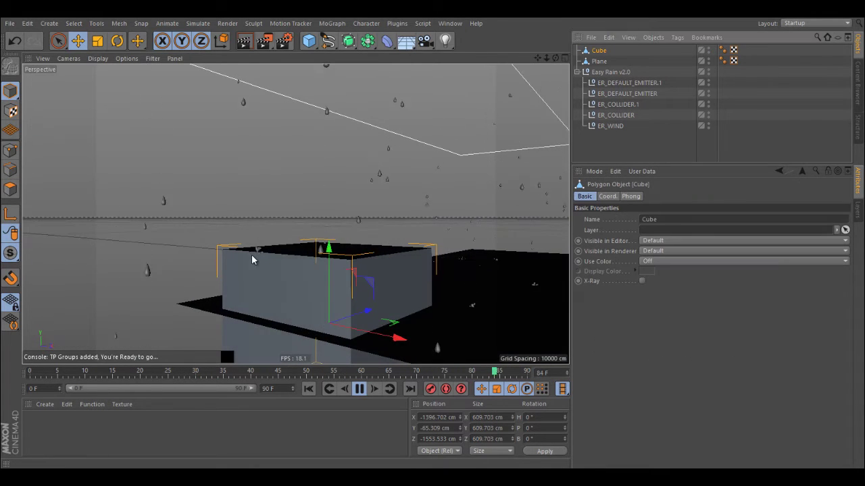
Delete the duplicated emitter ER_DEFAULT_EMITTER.1 and the Cube from the scene
{"action": "left_click_drag", "start_coordinate": [251, 254], "coordinate": [221, 299], "text": "alt"}
{"action": "left_click_drag", "start_coordinate": [363, 246], "coordinate": [245, 211], "text": "alt"}
{"action": "middle_click_drag", "start_coordinate": [246, 211], "coordinate": [198, 192], "text": "alt"}
{"action": "left_click", "coordinate": [826, 101]}
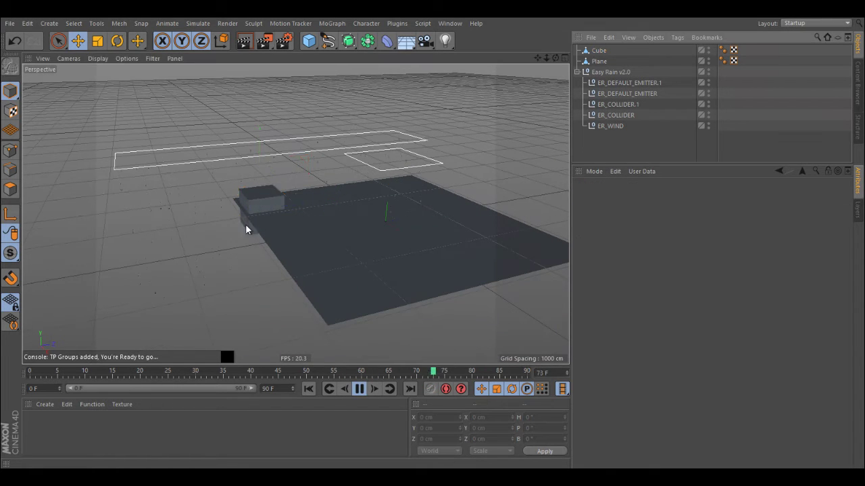
{"action": "right_click_drag", "start_coordinate": [245, 194], "coordinate": [324, 193], "text": "alt"}
{"action": "left_click_drag", "start_coordinate": [324, 193], "coordinate": [361, 169], "text": "alt"}
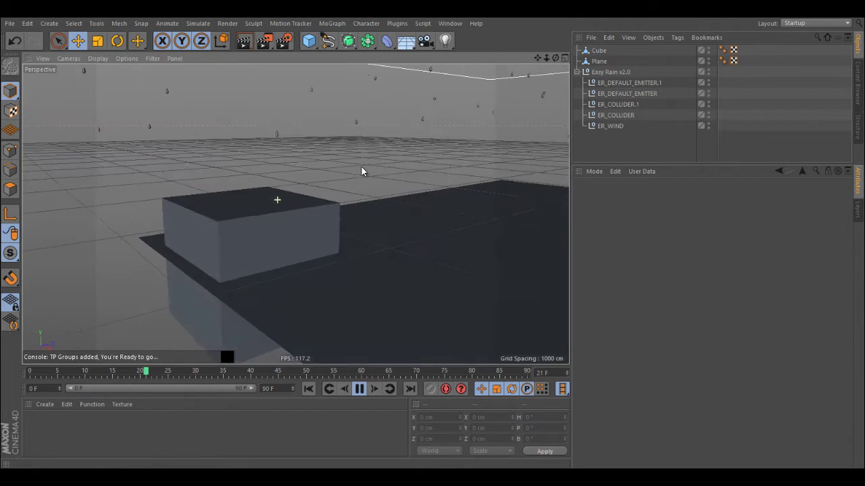
{"action": "left_click", "coordinate": [629, 83]}
{"action": "key", "text": "Delete"}
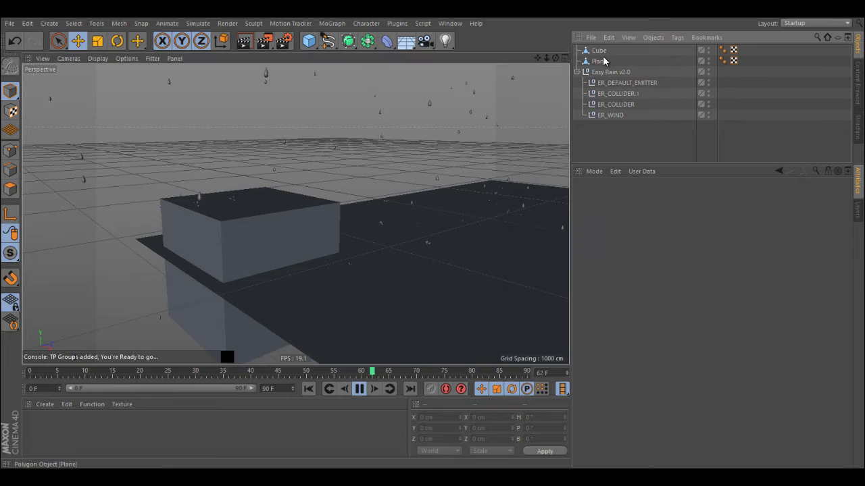
{"action": "left_click", "coordinate": [599, 50]}
{"action": "key", "text": "Delete"}
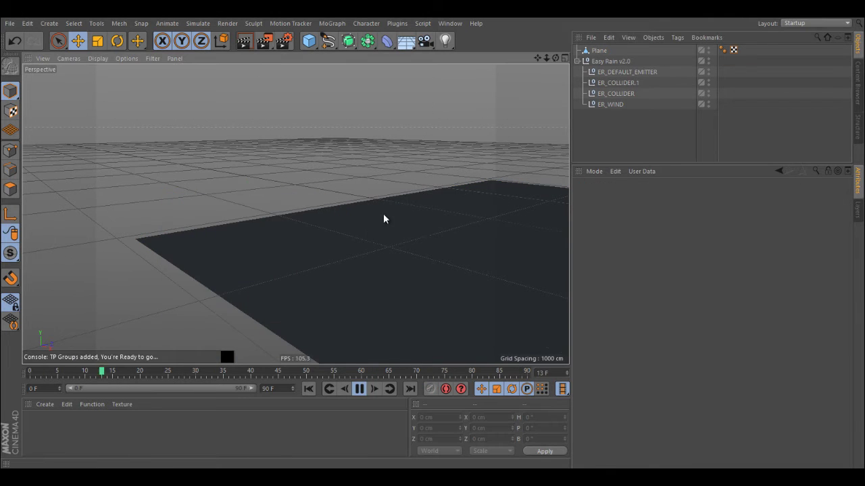
Set the Easy Rain v2.0 Time Scale to 50% and pause the playback
{"action": "left_click_drag", "start_coordinate": [383, 214], "coordinate": [281, 245], "text": "alt"}
{"action": "right_click_drag", "start_coordinate": [281, 245], "coordinate": [332, 236], "text": "alt"}
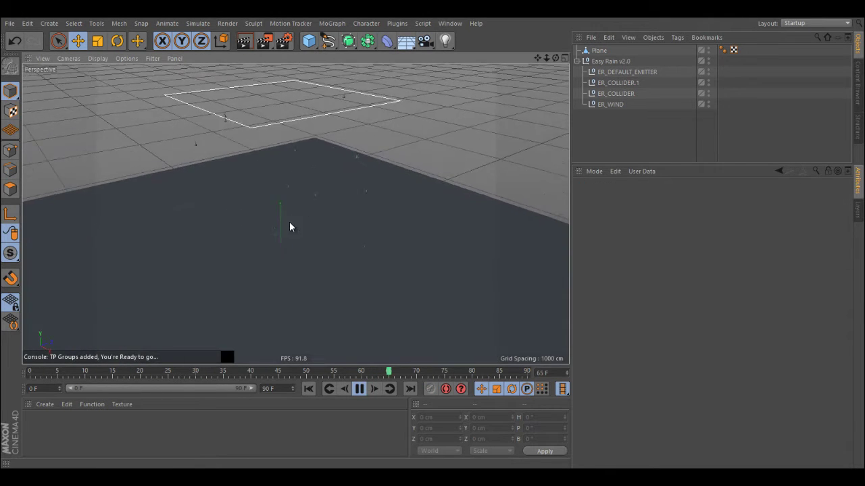
{"action": "left_click_drag", "start_coordinate": [306, 221], "coordinate": [309, 187], "text": "alt"}
{"action": "left_click_drag", "start_coordinate": [296, 214], "coordinate": [302, 237], "text": "alt"}
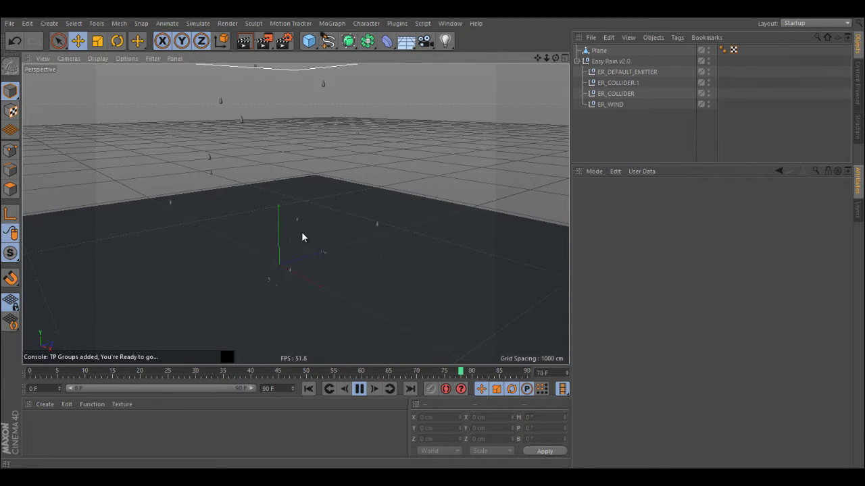
{"action": "left_click_drag", "start_coordinate": [270, 230], "coordinate": [283, 226], "text": "alt"}
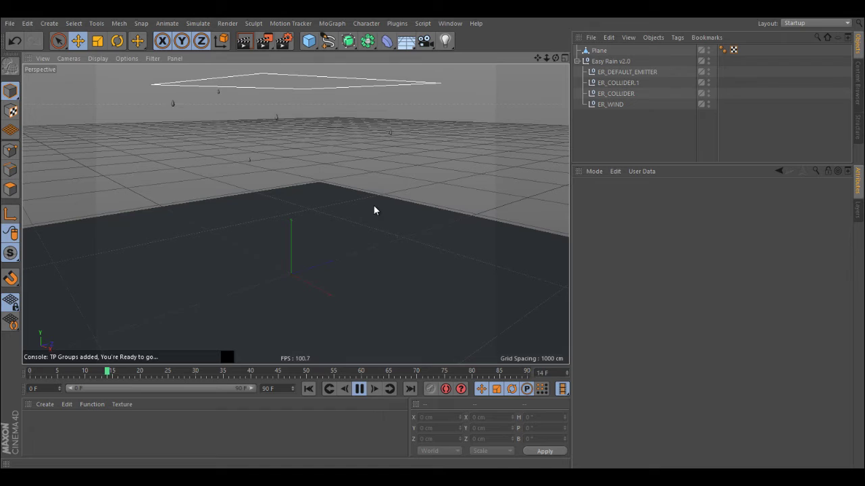
{"action": "left_click", "coordinate": [606, 61]}
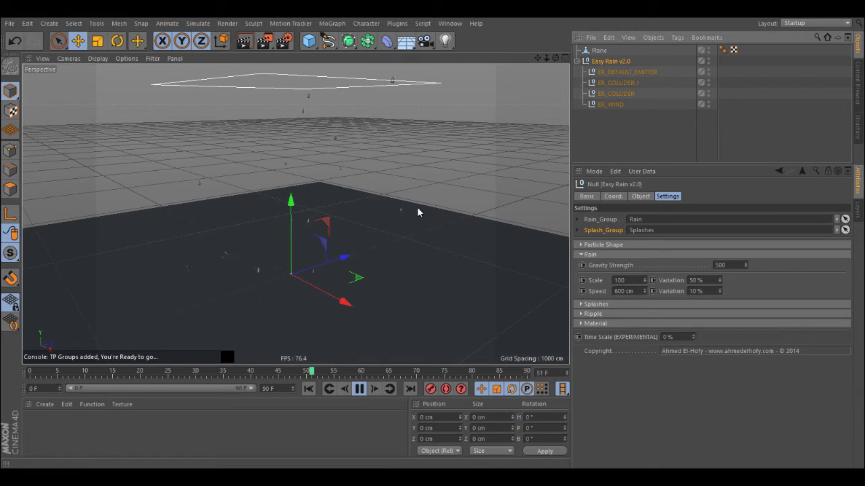
{"action": "left_click", "coordinate": [624, 335]}
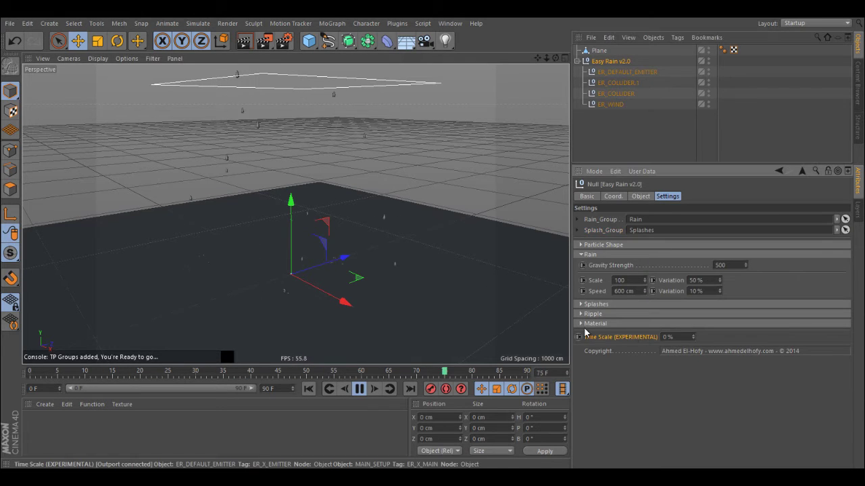
{"action": "left_click", "coordinate": [680, 336]}
{"action": "left_click", "coordinate": [359, 388]}
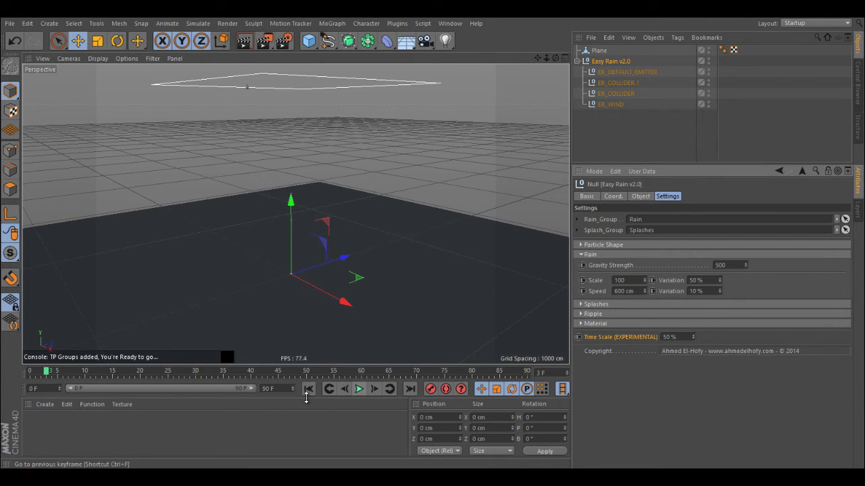
Keyframe the Time Scale at 0% on frame 0, 100% on frame 45 and 0% on frame 65, and replay from the start
{"action": "left_click", "coordinate": [308, 388]}
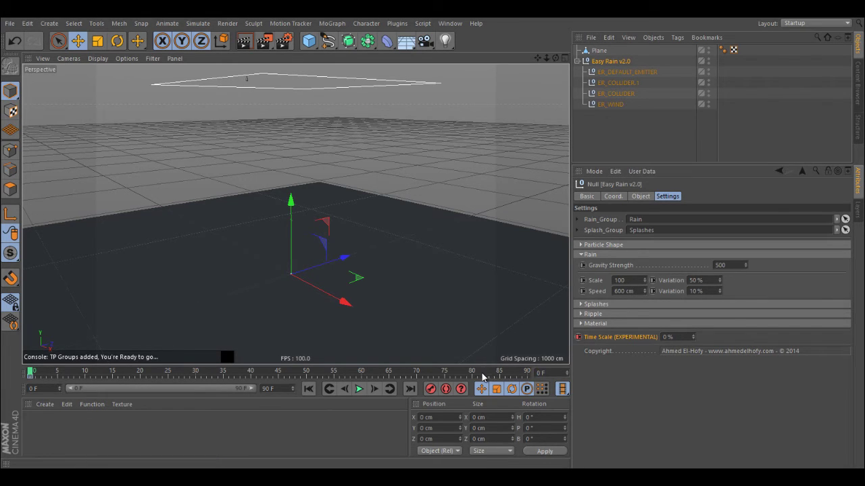
{"action": "right_click", "coordinate": [692, 337]}
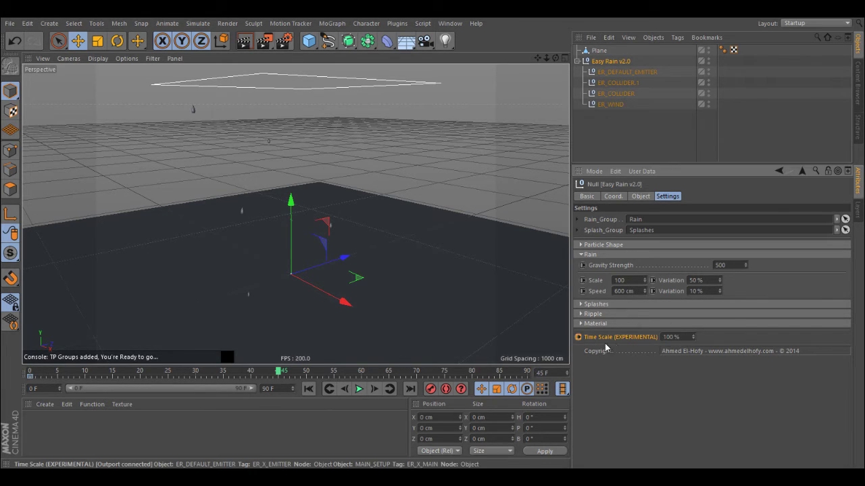
{"action": "left_click", "coordinate": [578, 337], "text": "ctrl"}
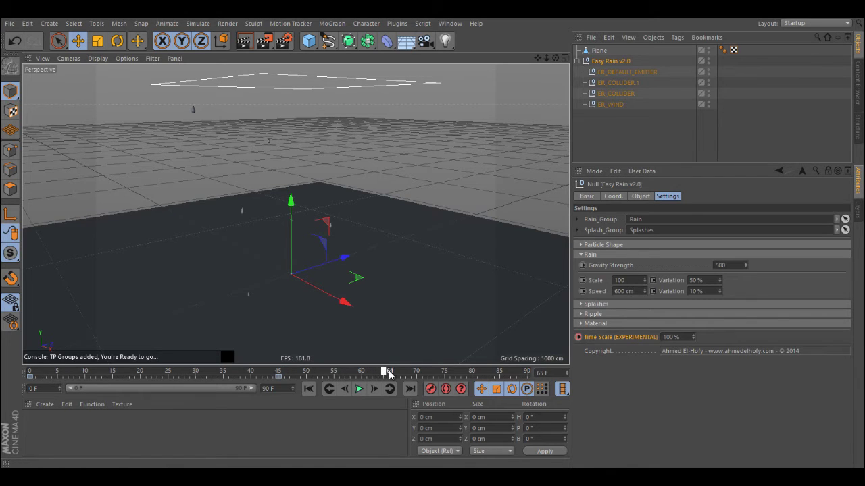
{"action": "left_click", "coordinate": [578, 337]}
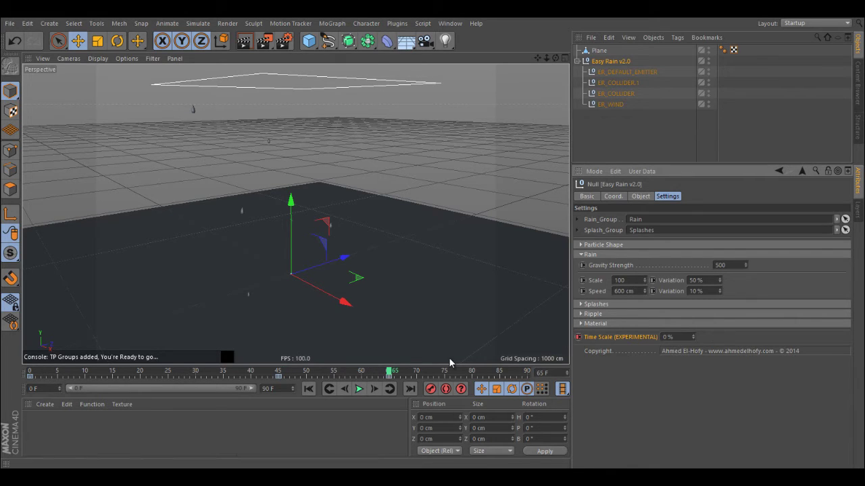
{"action": "left_click", "coordinate": [310, 391]}
{"action": "left_click", "coordinate": [359, 392]}
{"action": "left_click", "coordinate": [654, 146]}
Enable ER_WIND globally and set its Strength to 500
{"action": "left_click_drag", "start_coordinate": [318, 236], "coordinate": [302, 166], "text": "alt"}
{"action": "left_click", "coordinate": [622, 104]}
{"action": "left_click", "coordinate": [610, 104]}
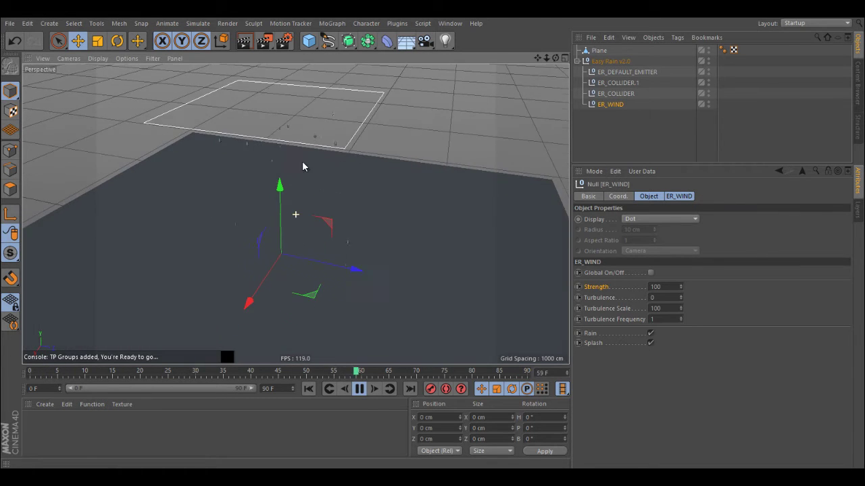
{"action": "left_click_drag", "start_coordinate": [317, 214], "coordinate": [432, 202], "text": "alt"}
{"action": "left_click", "coordinate": [651, 272]}
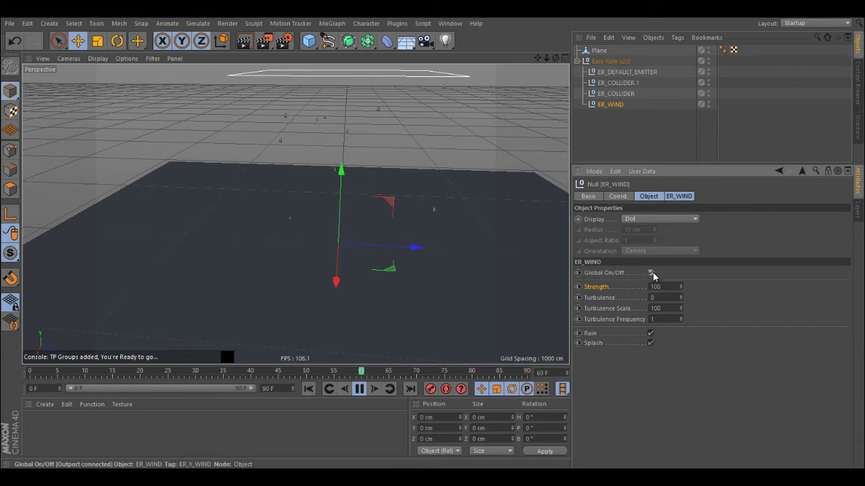
{"action": "double_click", "coordinate": [655, 287]}
{"action": "type", "text": "500"}
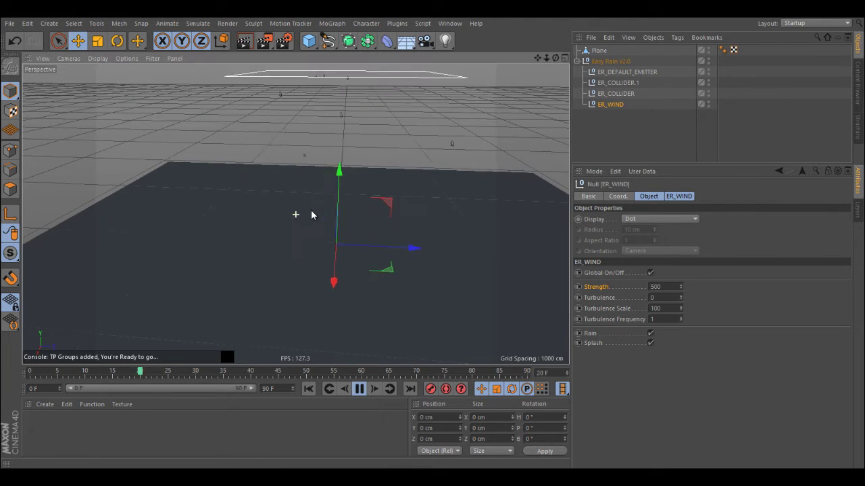
Test the wind's Rain and Splash influence options by toggling them, leaving both enabled
{"action": "left_click_drag", "start_coordinate": [307, 211], "coordinate": [365, 160], "text": "alt"}
{"action": "left_click", "coordinate": [598, 343]}
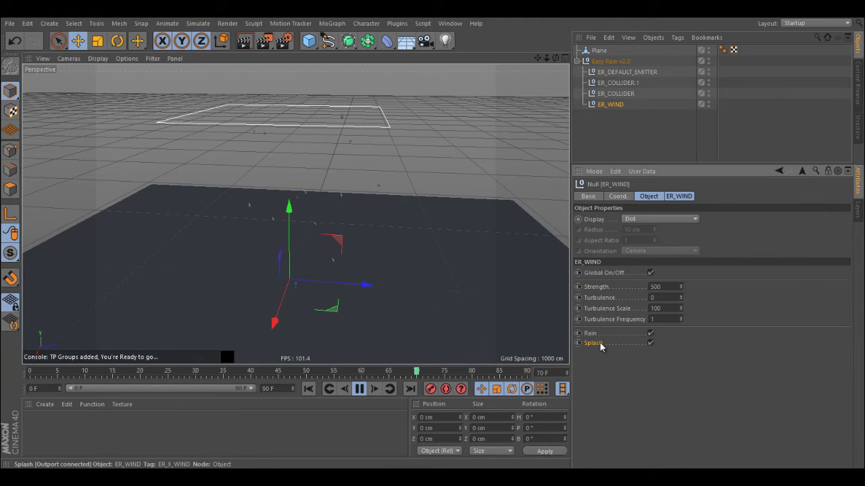
{"action": "left_click", "coordinate": [593, 334]}
{"action": "left_click", "coordinate": [593, 343]}
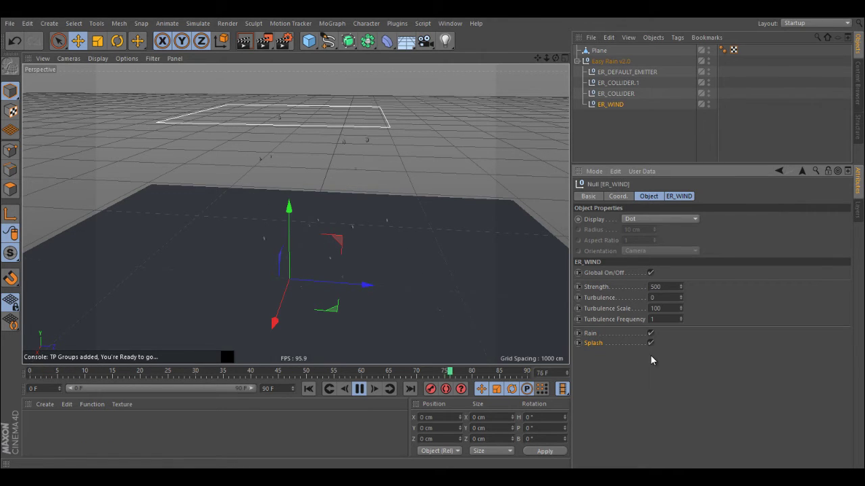
{"action": "left_click", "coordinate": [616, 334]}
{"action": "left_click", "coordinate": [650, 333]}
{"action": "left_click", "coordinate": [649, 333]}
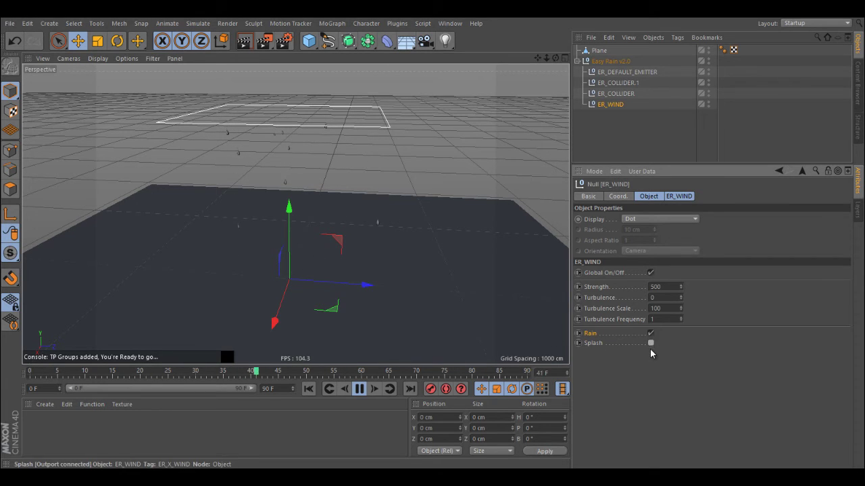
{"action": "left_click", "coordinate": [649, 343]}
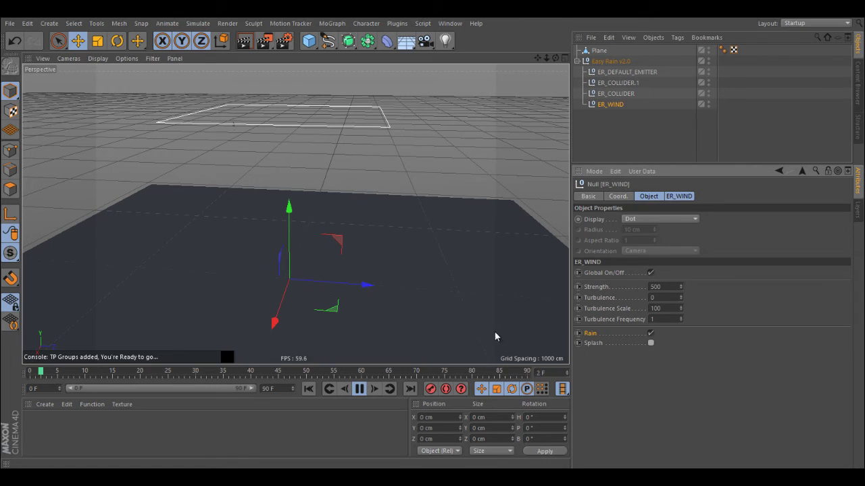
{"action": "left_click", "coordinate": [650, 344]}
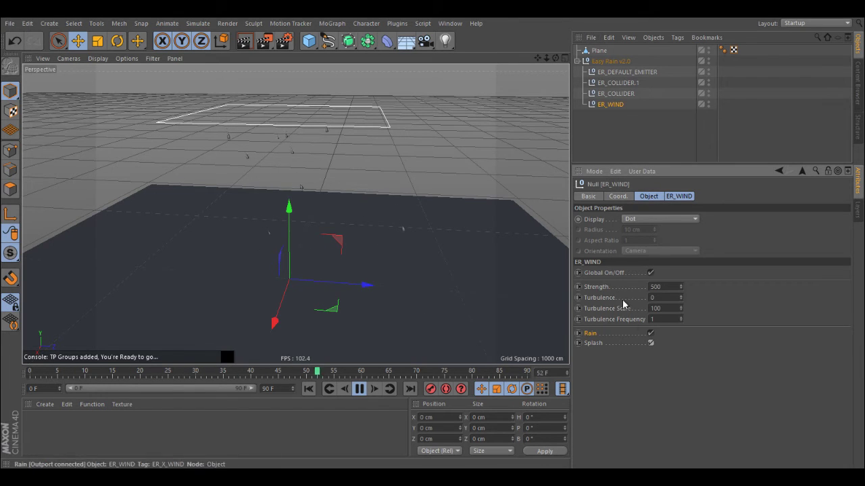
Review the ER_COLLIDER settings, including Generate Splashes, and examine the rain hitting the plane
{"action": "left_click", "coordinate": [625, 93]}
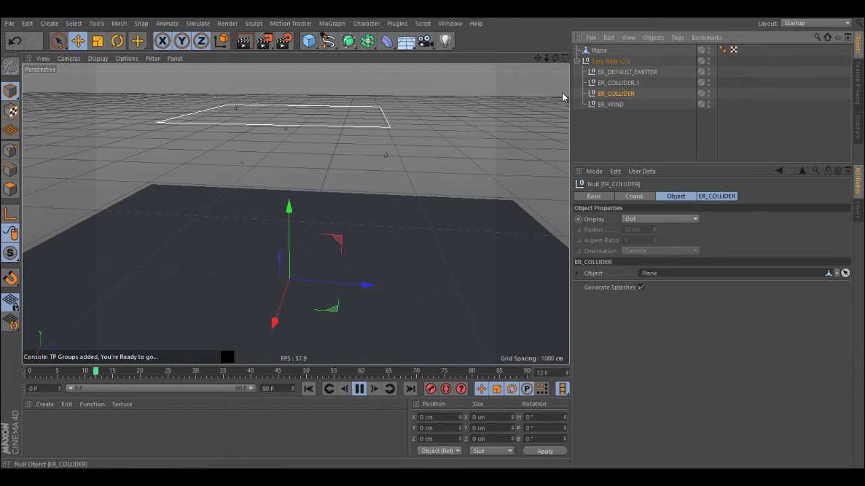
{"action": "middle_click_drag", "start_coordinate": [122, 226], "coordinate": [314, 189], "text": "alt"}
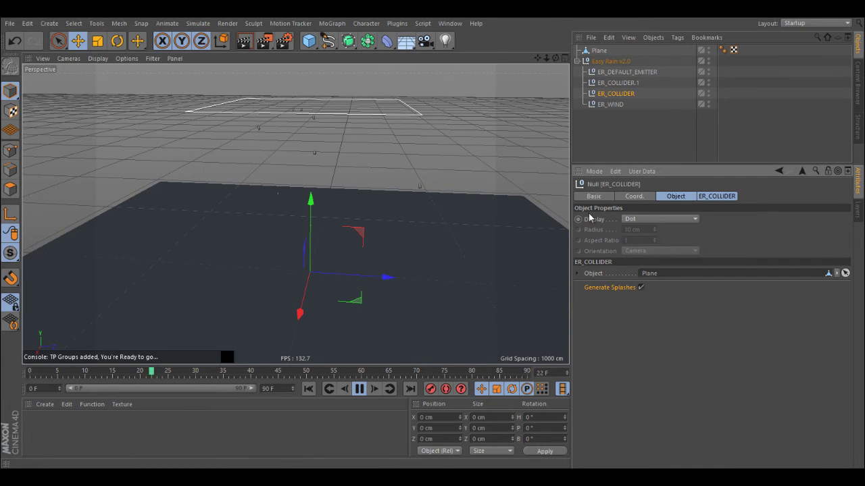
{"action": "left_click", "coordinate": [630, 132]}
{"action": "left_click_drag", "start_coordinate": [237, 234], "coordinate": [297, 206], "text": "alt"}
Expand the Ripple settings of Easy Rain v2.0
{"action": "left_click", "coordinate": [611, 61]}
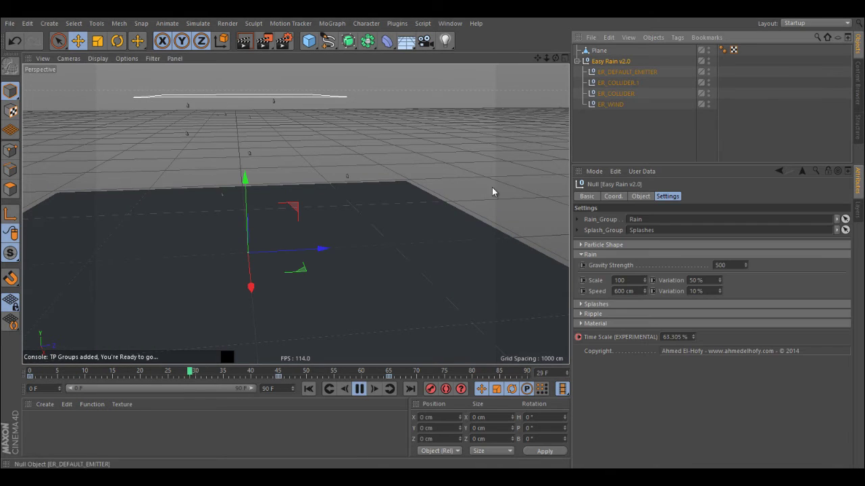
{"action": "left_click", "coordinate": [607, 304]}
{"action": "left_click", "coordinate": [603, 308]}
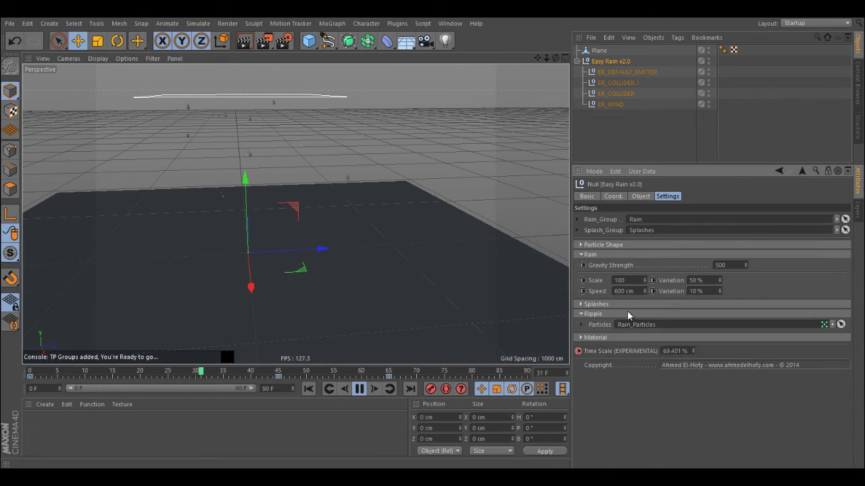
Create a new material and leave it unselected
{"action": "left_click", "coordinate": [93, 440]}
{"action": "double_click", "coordinate": [89, 433]}
{"action": "left_click", "coordinate": [132, 424]}
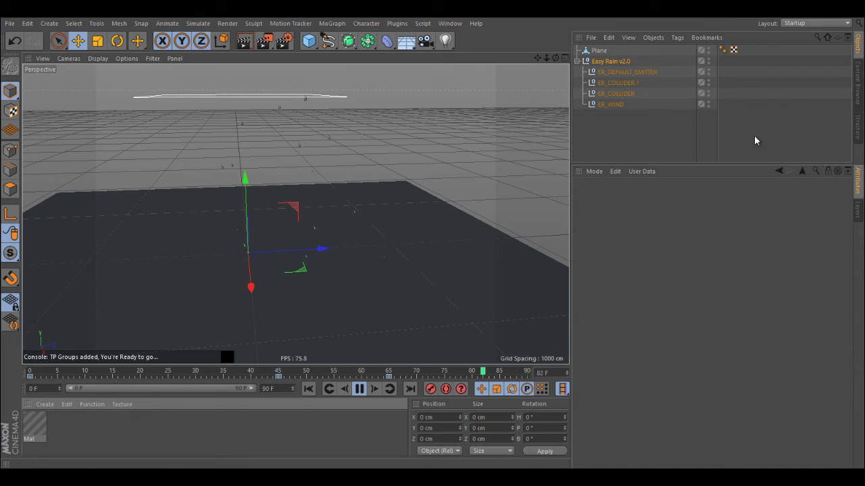
Stop the playback, return to frame 0, and open the Mat material for editing
{"action": "left_click", "coordinate": [359, 389]}
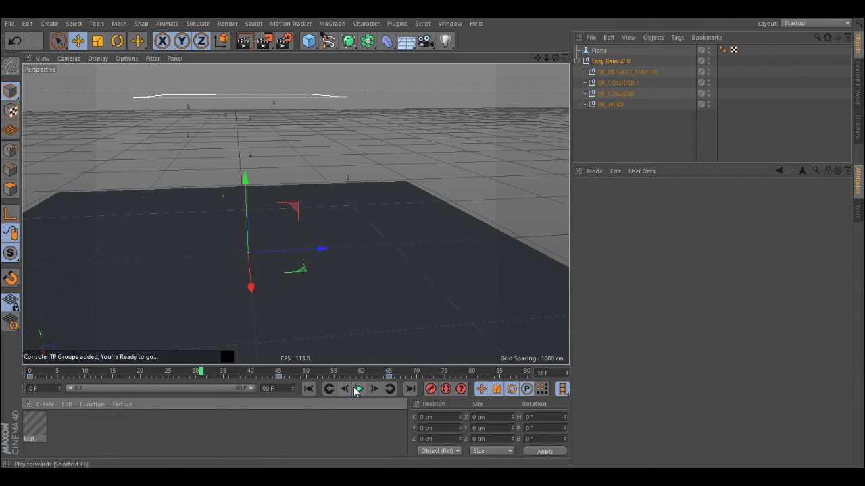
{"action": "left_click", "coordinate": [308, 388]}
{"action": "left_click", "coordinate": [41, 428]}
{"action": "double_click", "coordinate": [42, 430]}
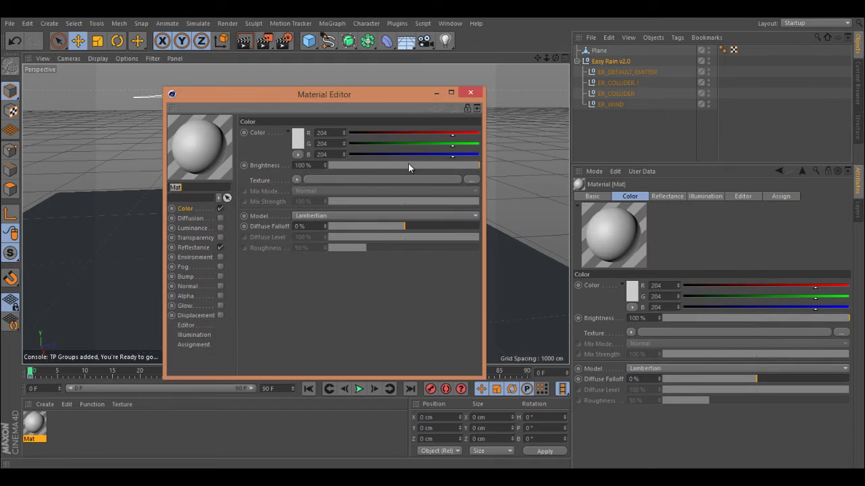
Enable the Bump channel of the Mat material and load the Ripple effect shader as its texture
{"action": "left_click", "coordinate": [195, 238]}
{"action": "left_click", "coordinate": [192, 266]}
{"action": "left_click", "coordinate": [193, 277]}
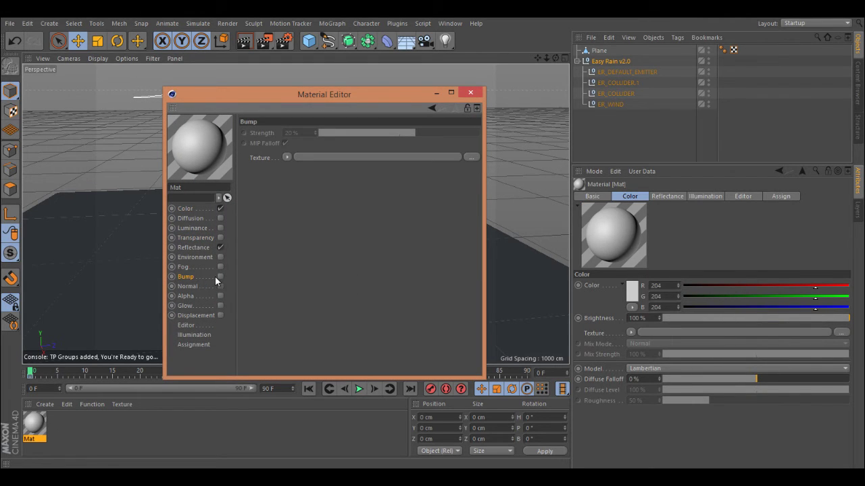
{"action": "left_click", "coordinate": [221, 276]}
{"action": "left_click", "coordinate": [286, 156]}
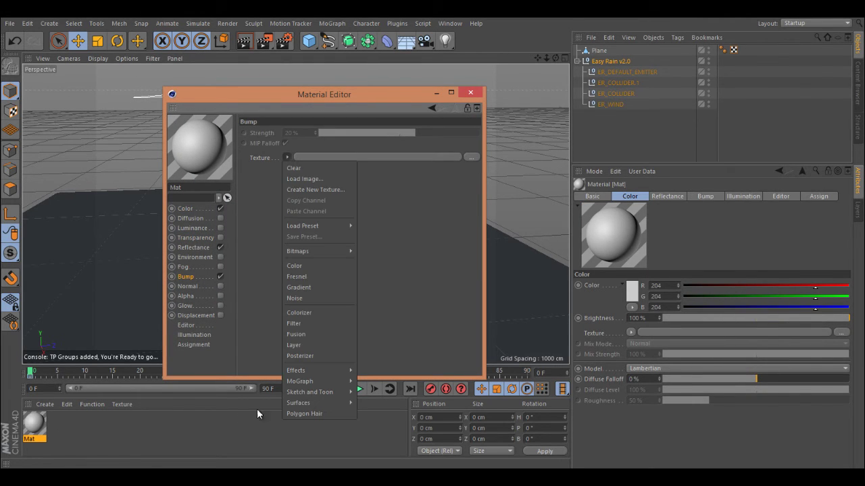
{"action": "mouse_move", "coordinate": [294, 371]}
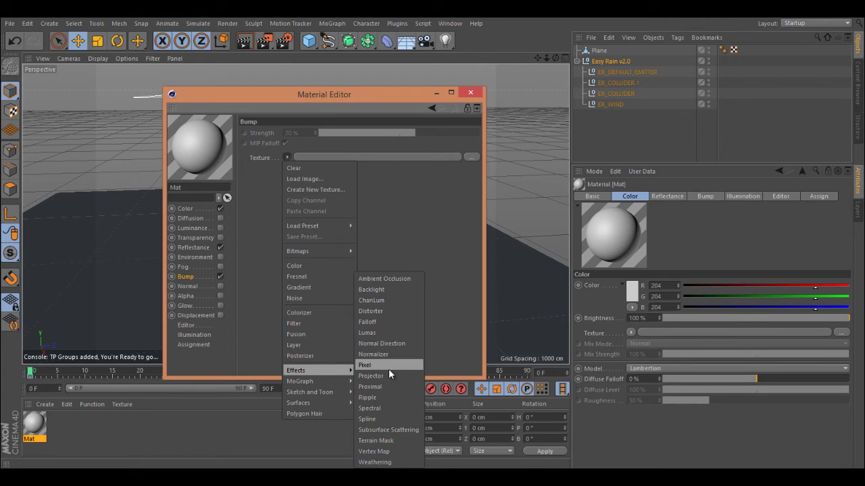
{"action": "left_click", "coordinate": [368, 398]}
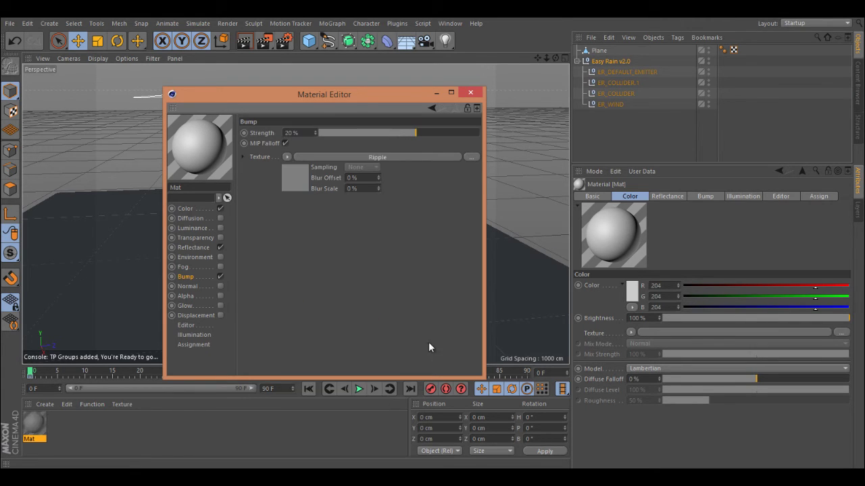
Link the Ripple shader's Particles to Easy Rain's Rain_Particles and its Object to the Plane
{"action": "left_click", "coordinate": [304, 179]}
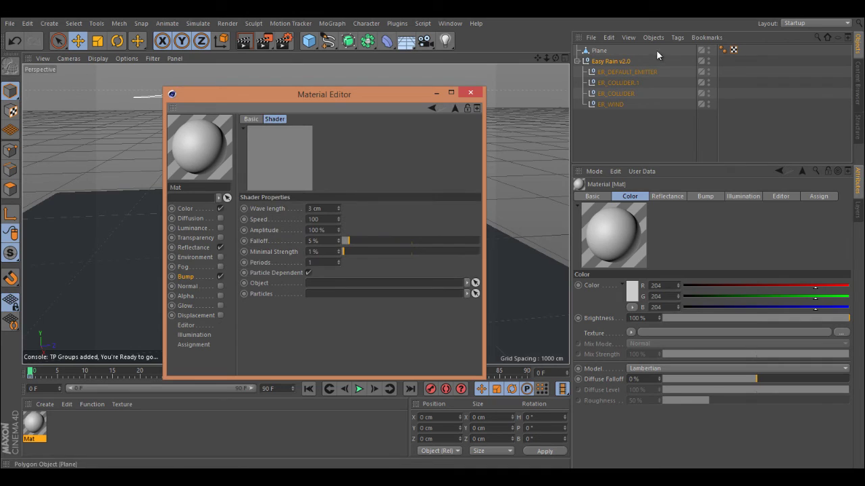
{"action": "left_click", "coordinate": [611, 61]}
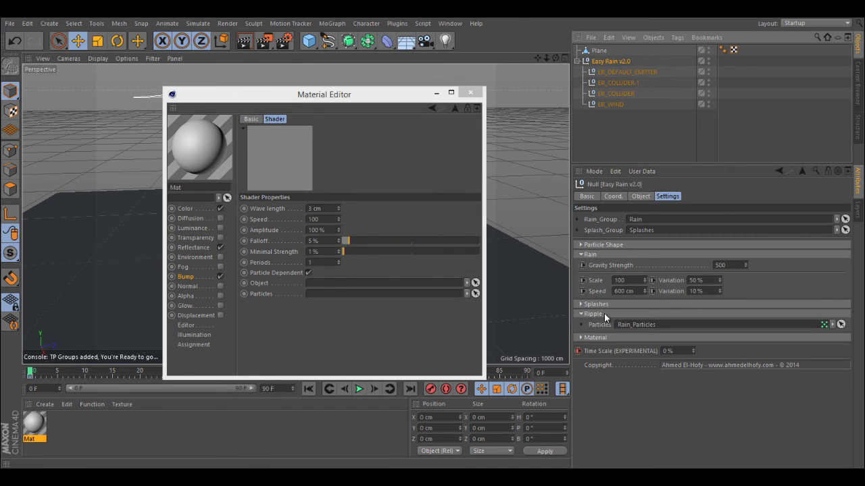
{"action": "left_click_drag", "start_coordinate": [654, 325], "coordinate": [316, 297]}
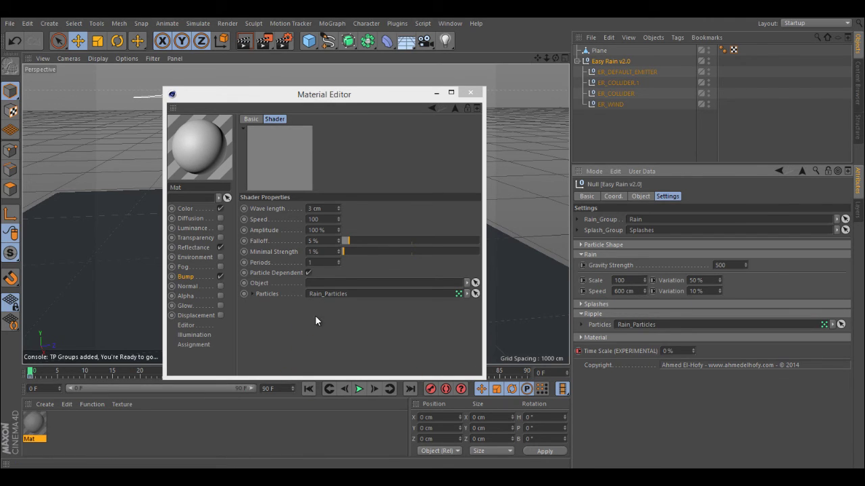
{"action": "left_click_drag", "start_coordinate": [608, 51], "coordinate": [320, 311]}
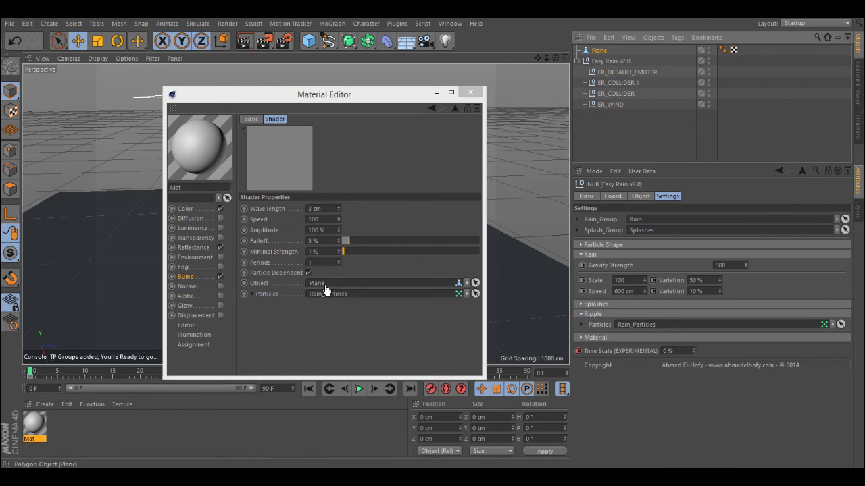
Apply the Mat material to the Plane and clear the object selection
{"action": "left_click", "coordinate": [471, 92]}
{"action": "left_click_drag", "start_coordinate": [34, 443], "coordinate": [599, 51]}
{"action": "left_click", "coordinate": [306, 274]}
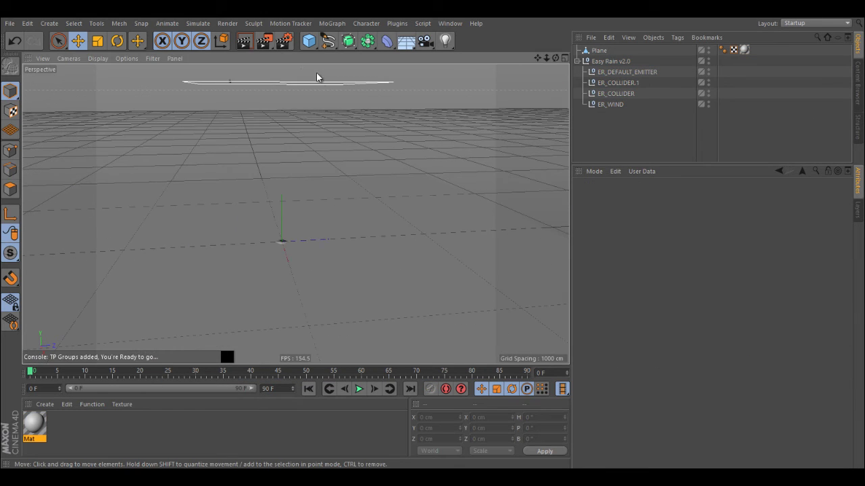
Set the render output's frame range to All Frames and render the animation to the Picture Viewer
{"action": "left_click", "coordinate": [264, 40]}
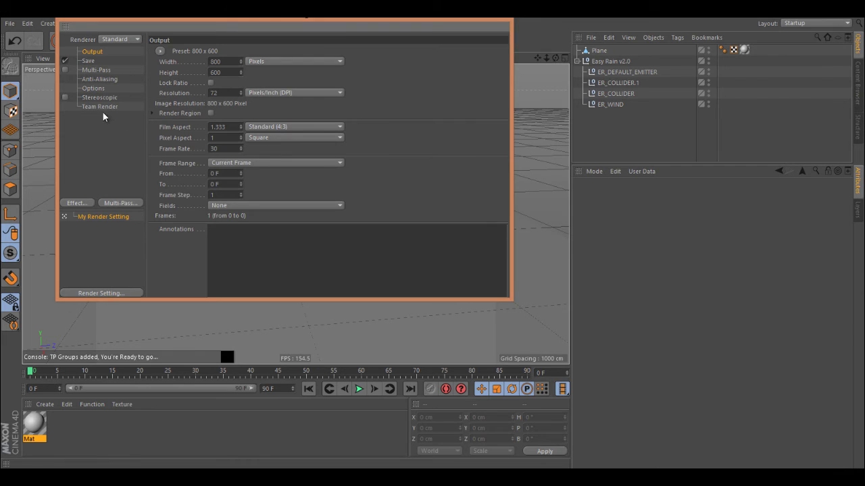
{"action": "left_click", "coordinate": [264, 162]}
{"action": "left_click", "coordinate": [265, 169]}
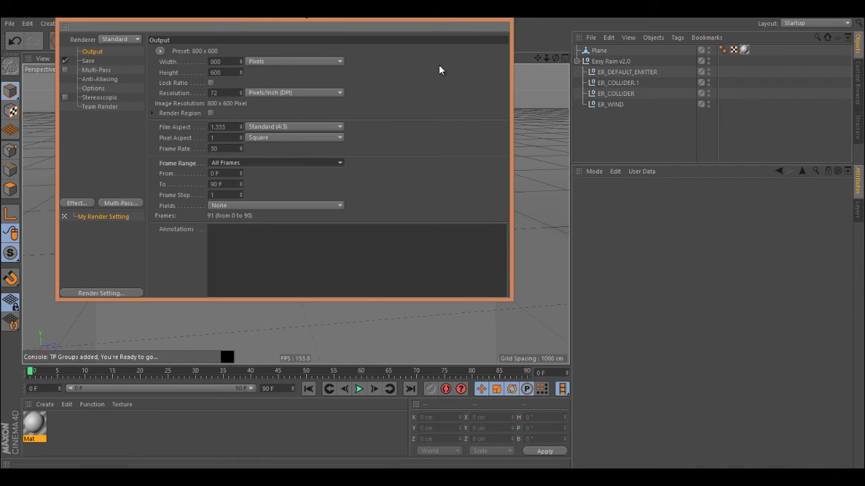
{"action": "left_click", "coordinate": [548, 42]}
{"action": "key", "text": "shift+r"}
{"action": "left_click", "coordinate": [457, 284]}
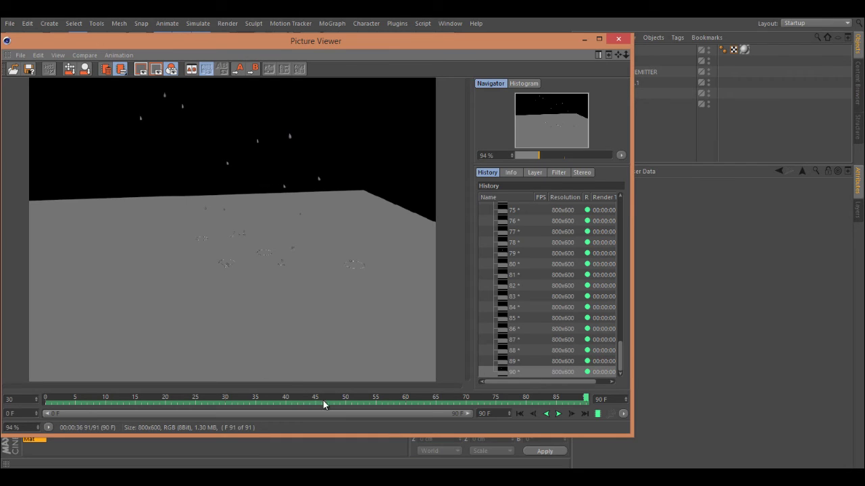
Examine the ripples on the plane in an enlarged view of the rendered frames up to frame 90, and close the Picture Viewer
{"action": "left_click", "coordinate": [275, 401]}
{"action": "scroll", "coordinate": [274, 281], "scroll_direction": "up", "scroll_amount": 3}
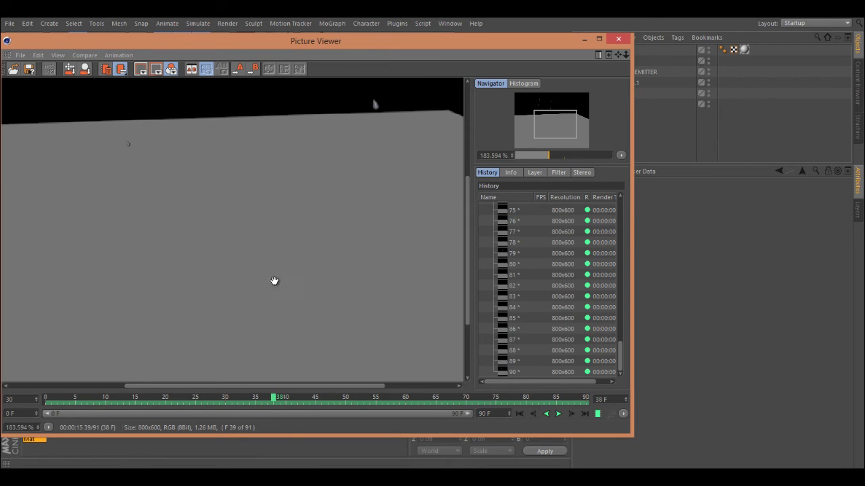
{"action": "left_click_drag", "start_coordinate": [289, 401], "coordinate": [631, 411]}
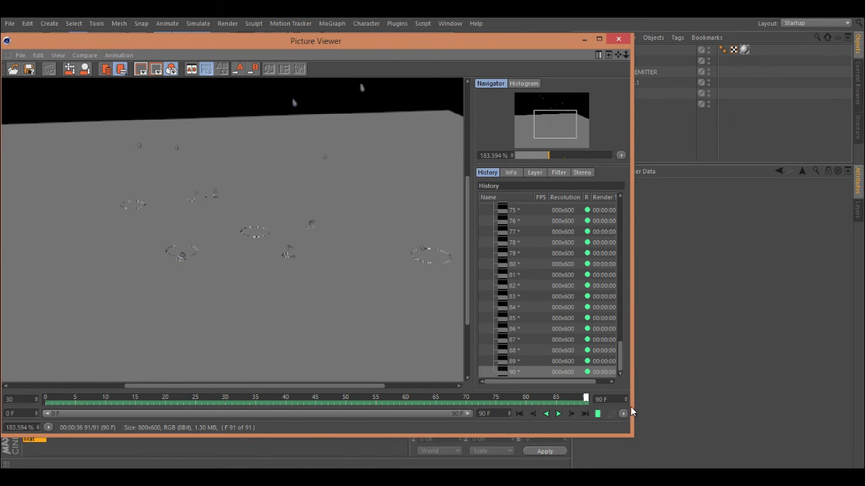
{"action": "left_click", "coordinate": [618, 39]}
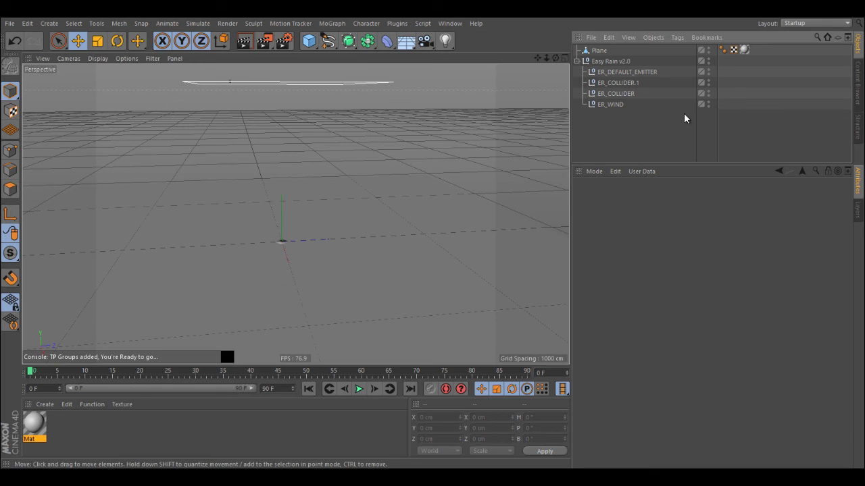
Review the Particle Shape, Rain, Splashes, Ripple and Material settings of Easy Rain v2.0, leaving every group collapsed
{"action": "left_click_drag", "start_coordinate": [250, 198], "coordinate": [289, 216], "text": "alt"}
{"action": "left_click", "coordinate": [619, 61]}
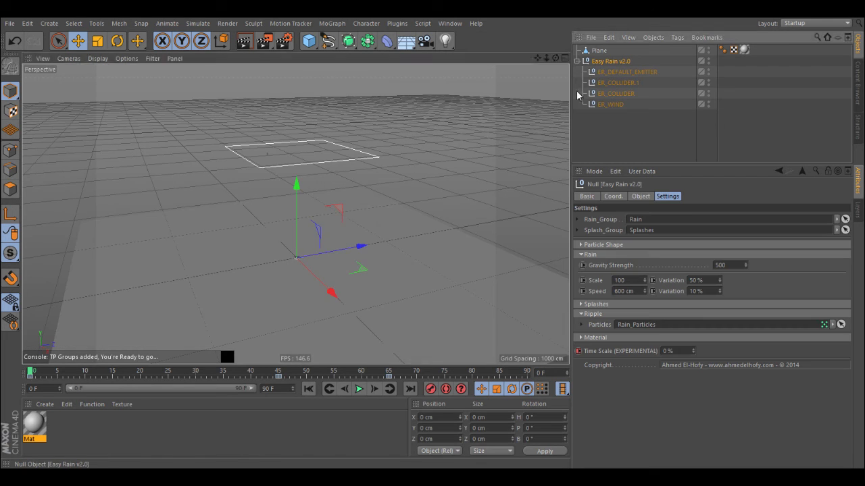
{"action": "left_click_drag", "start_coordinate": [410, 248], "coordinate": [404, 240], "text": "alt"}
{"action": "left_click", "coordinate": [606, 253]}
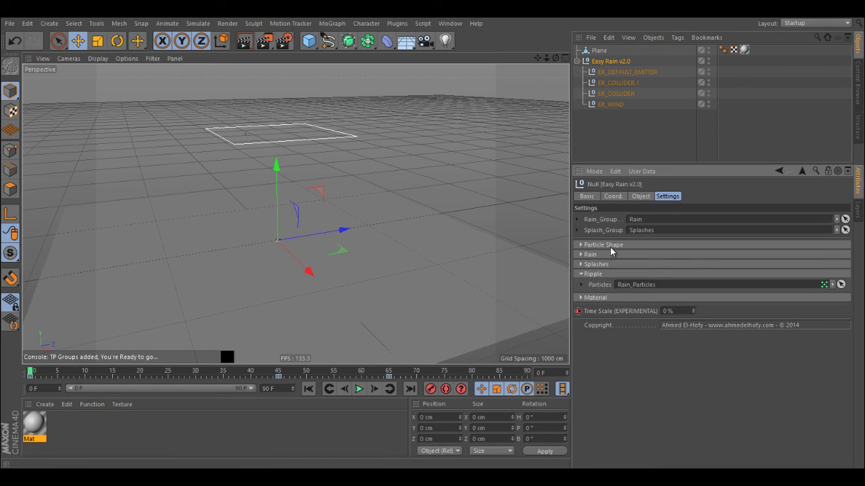
{"action": "left_click", "coordinate": [610, 245]}
{"action": "left_click", "coordinate": [598, 254]}
{"action": "left_click", "coordinate": [598, 255]}
{"action": "left_click", "coordinate": [597, 265]}
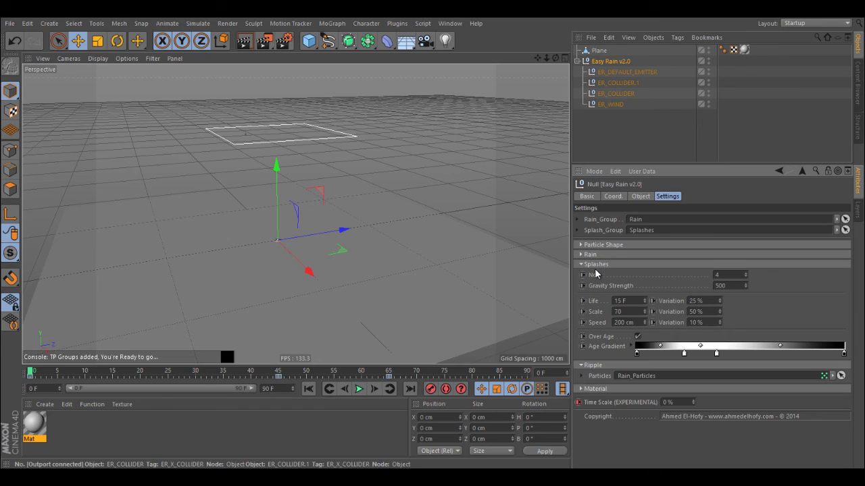
{"action": "left_click", "coordinate": [596, 264]}
{"action": "left_click", "coordinate": [598, 274]}
{"action": "left_click", "coordinate": [596, 283]}
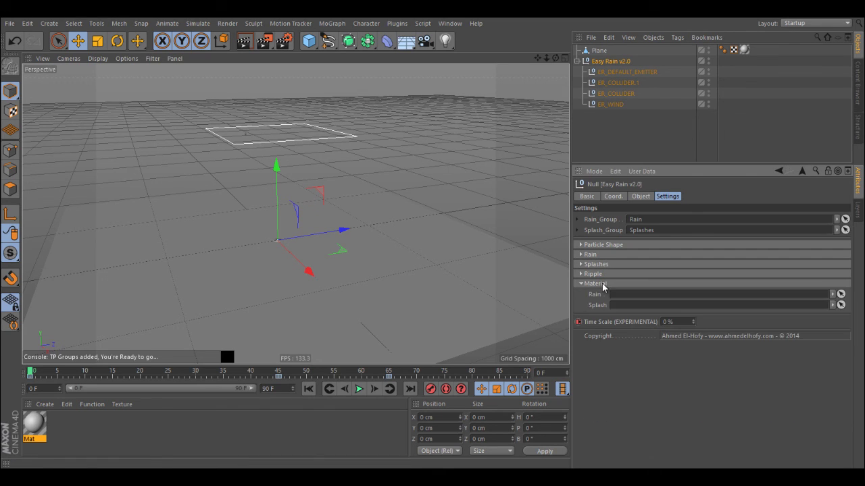
{"action": "left_click", "coordinate": [596, 283]}
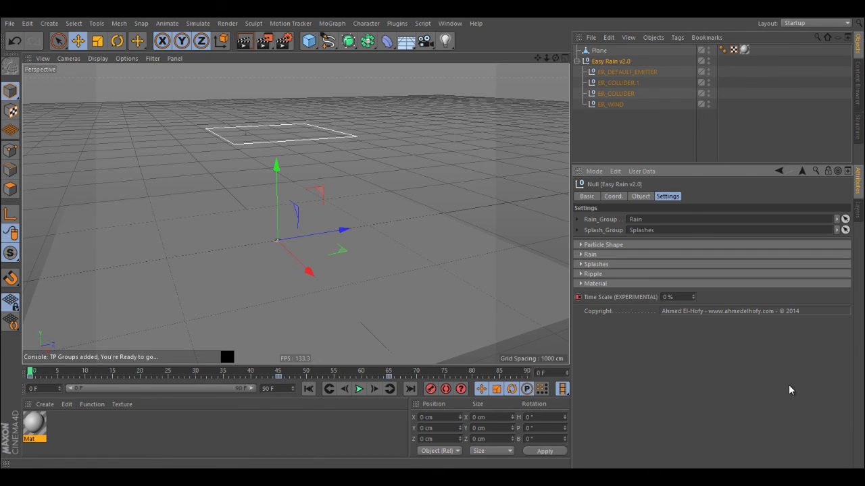